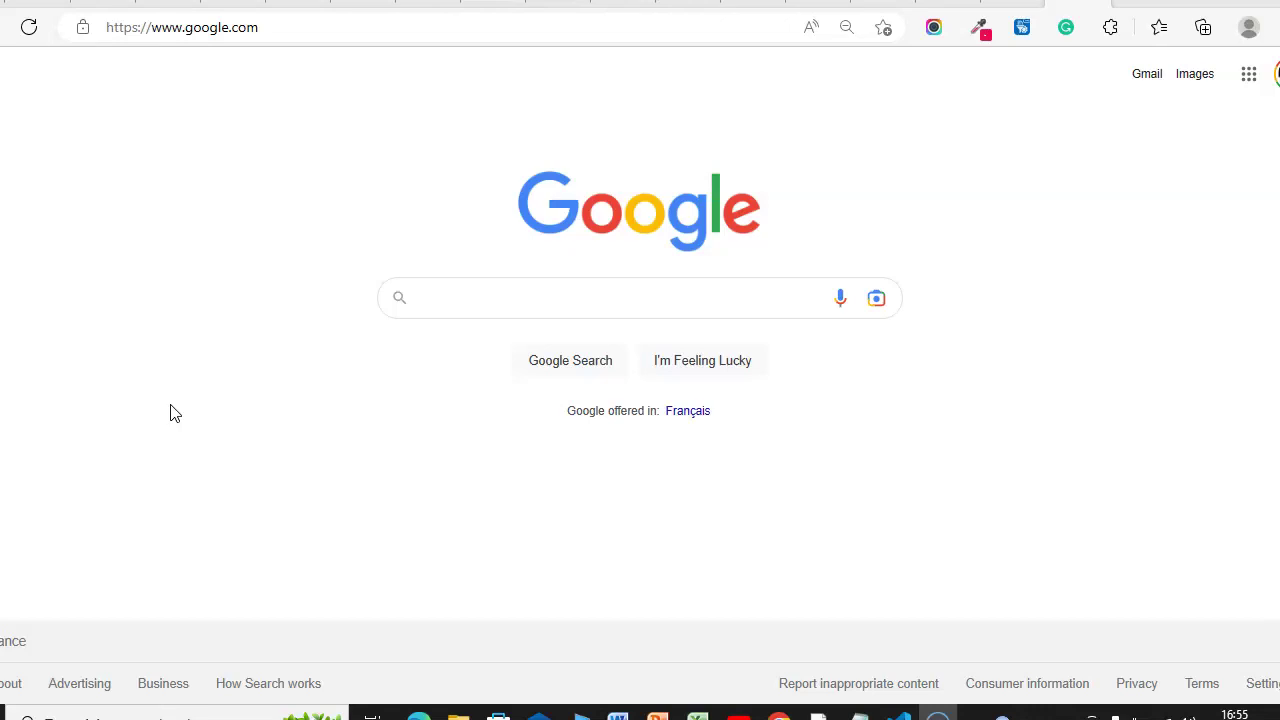
Step: Search Google for "open ai" and open the OpenAI website from the results
click(454, 312)
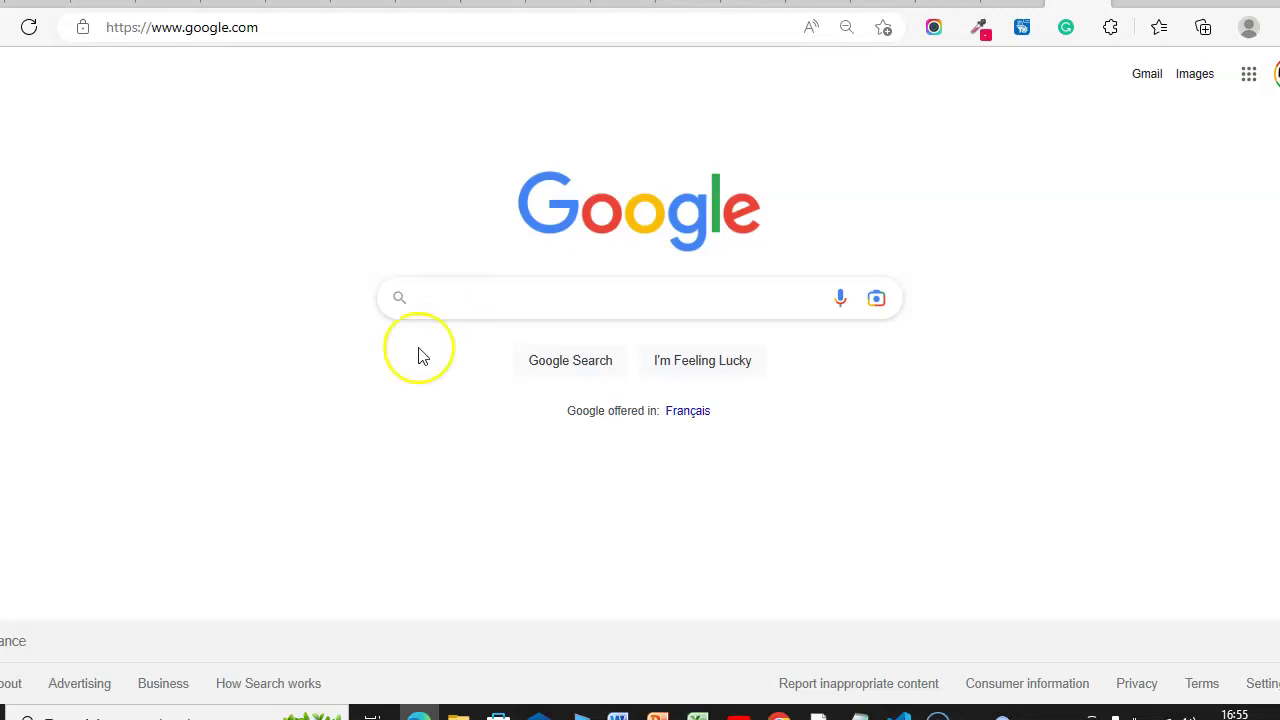
click(494, 305)
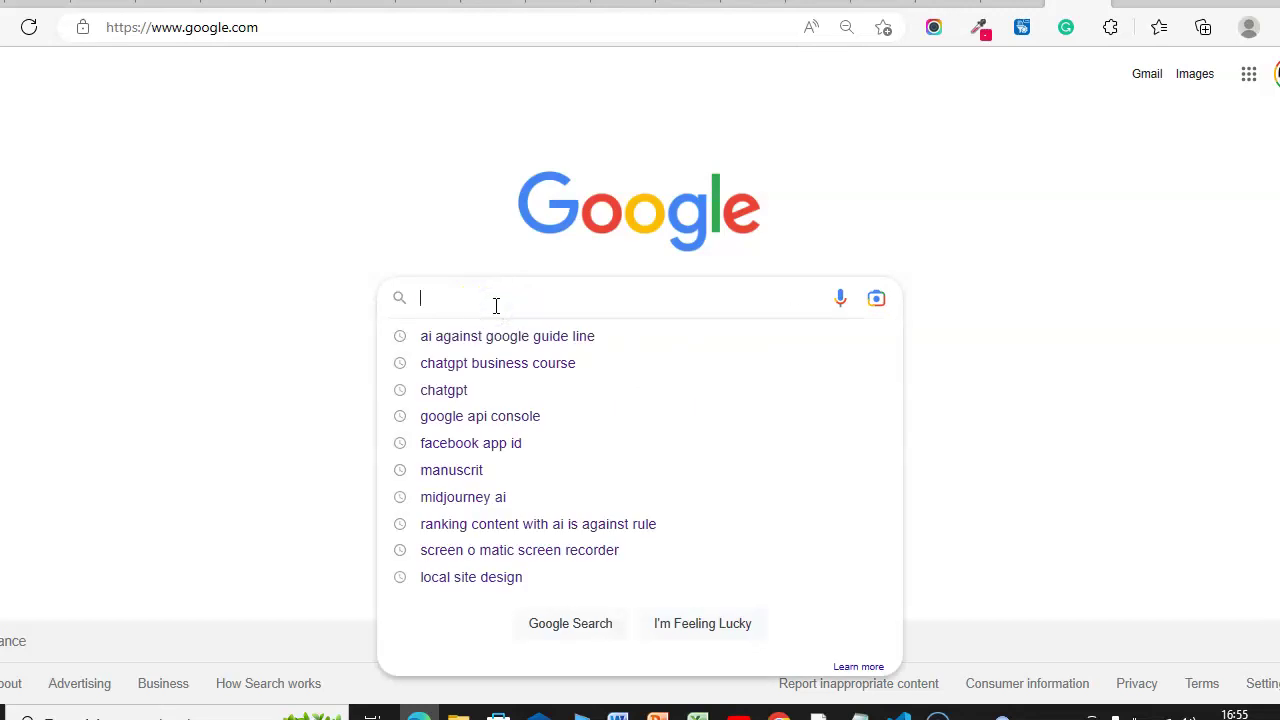
text(open ai)
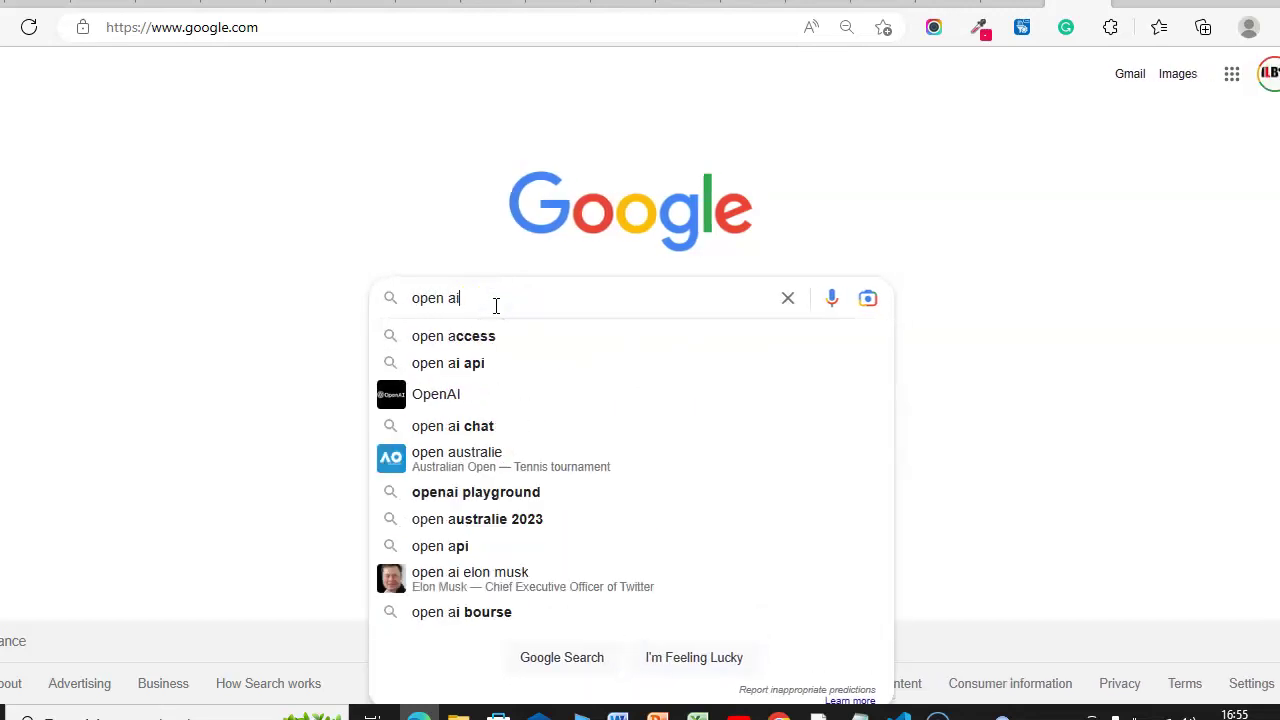
key(Return)
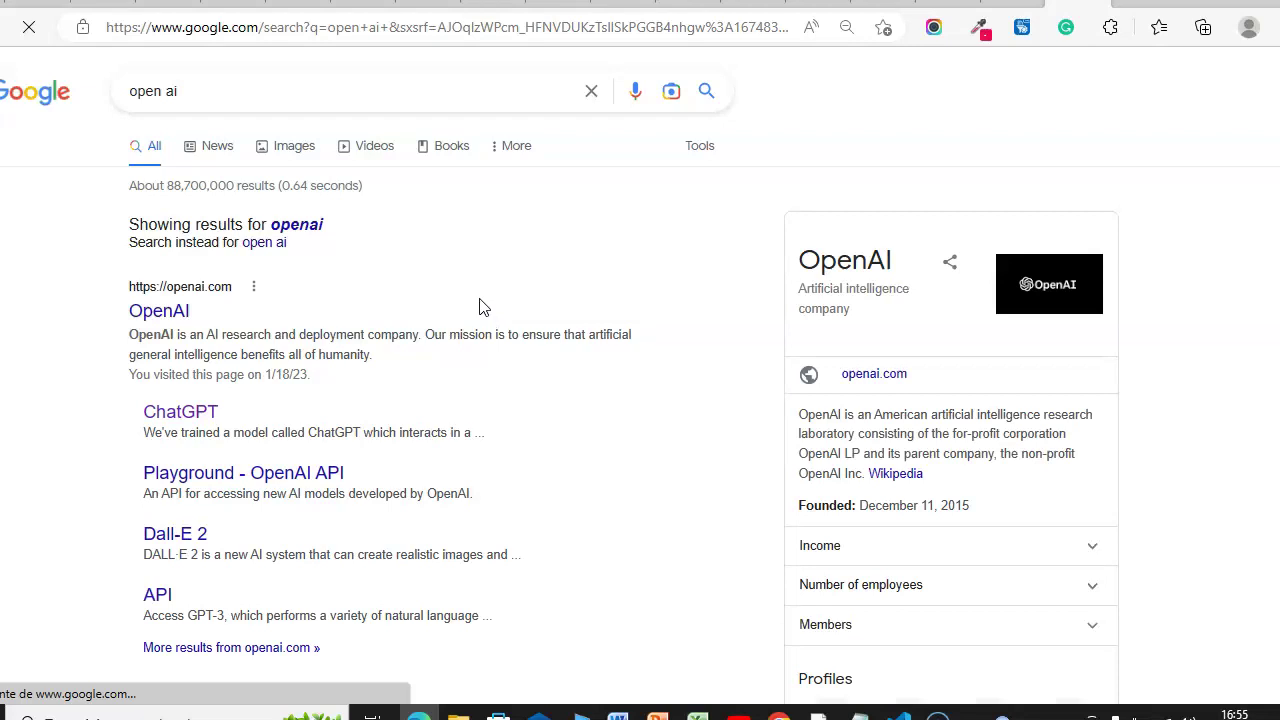
click(163, 318)
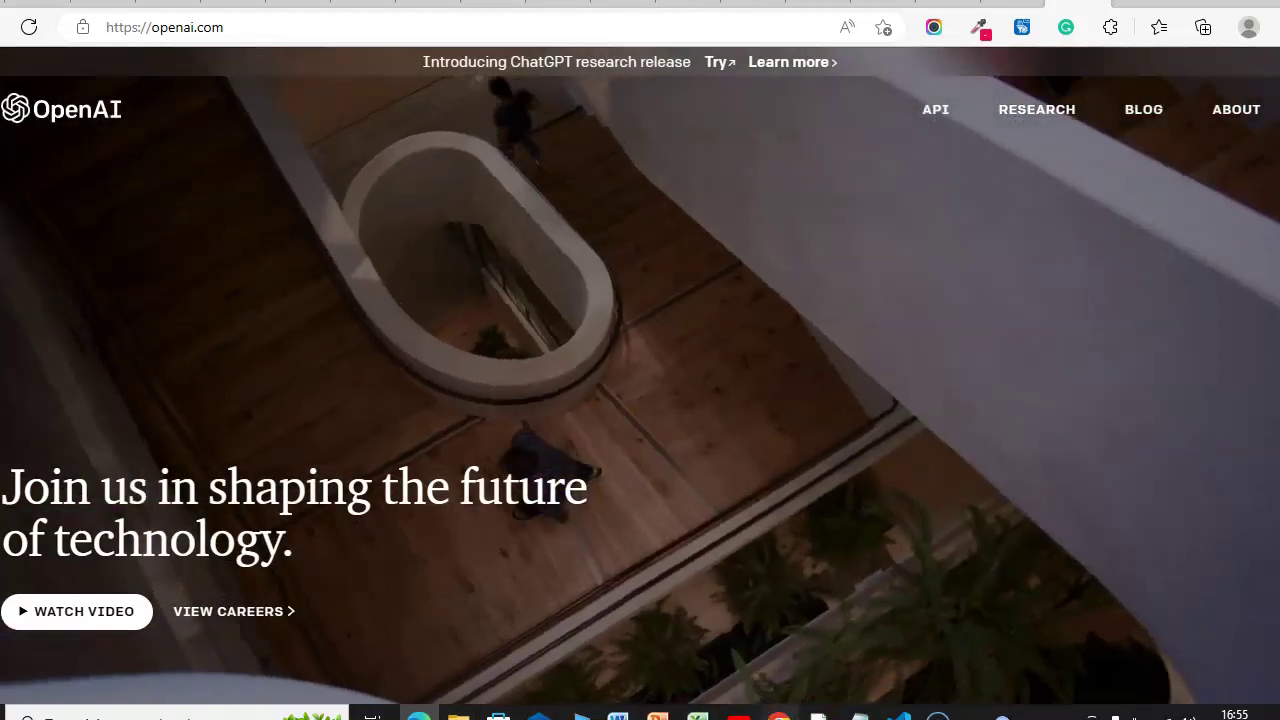
Step: Switch to ChatGPT in Chrome, and copy the line "here is a possible top level sitemap for restaurant :" from the Notepad prompt list
click(779, 714)
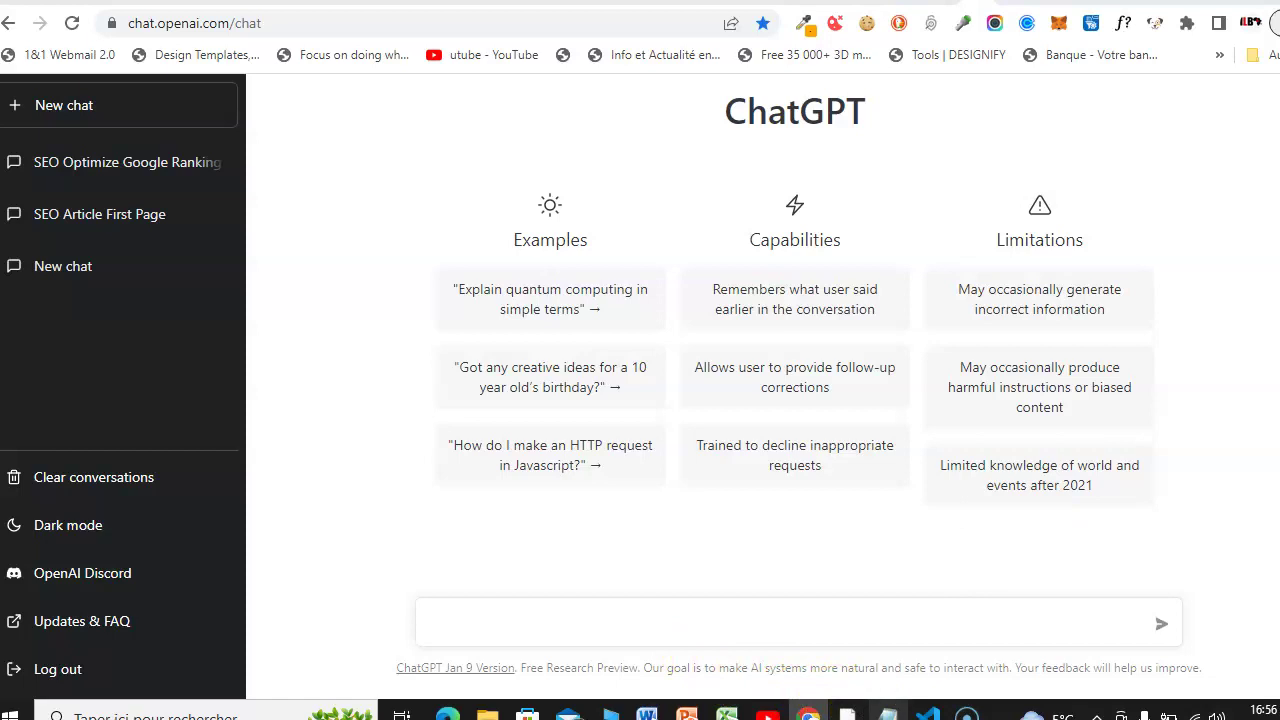
click(887, 714)
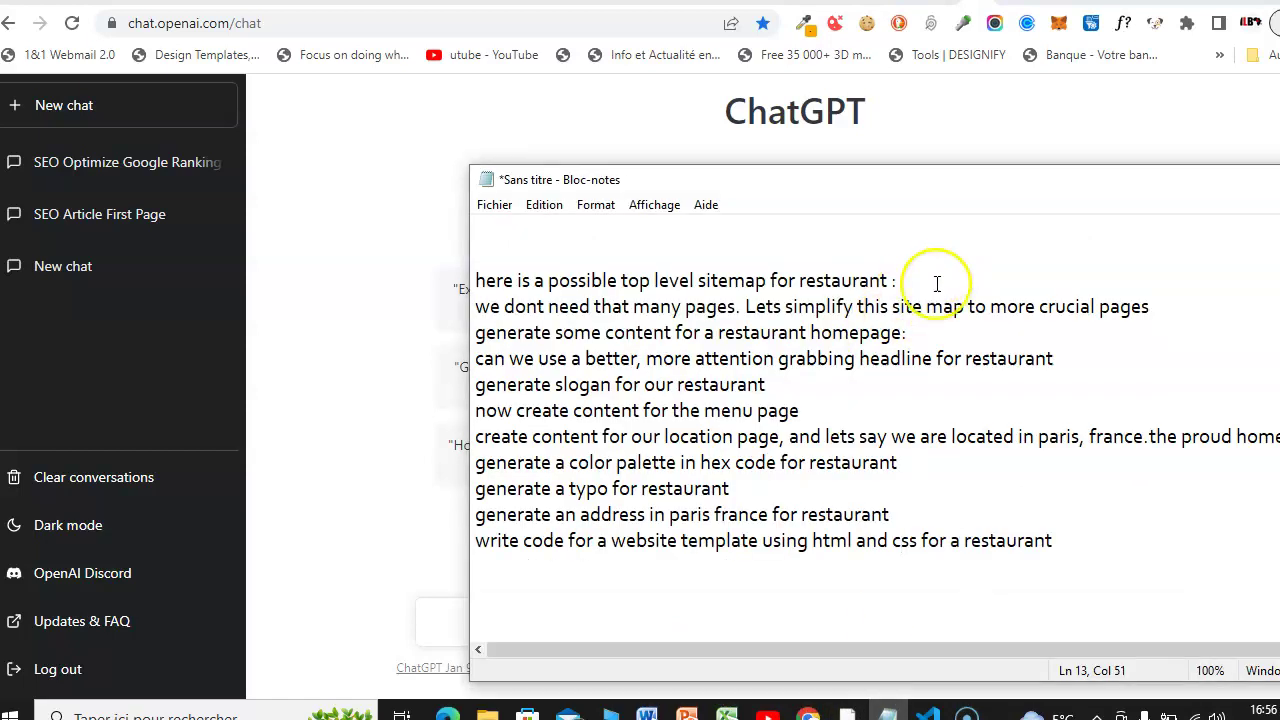
drag(903, 280, 449, 277)
right_click(527, 272)
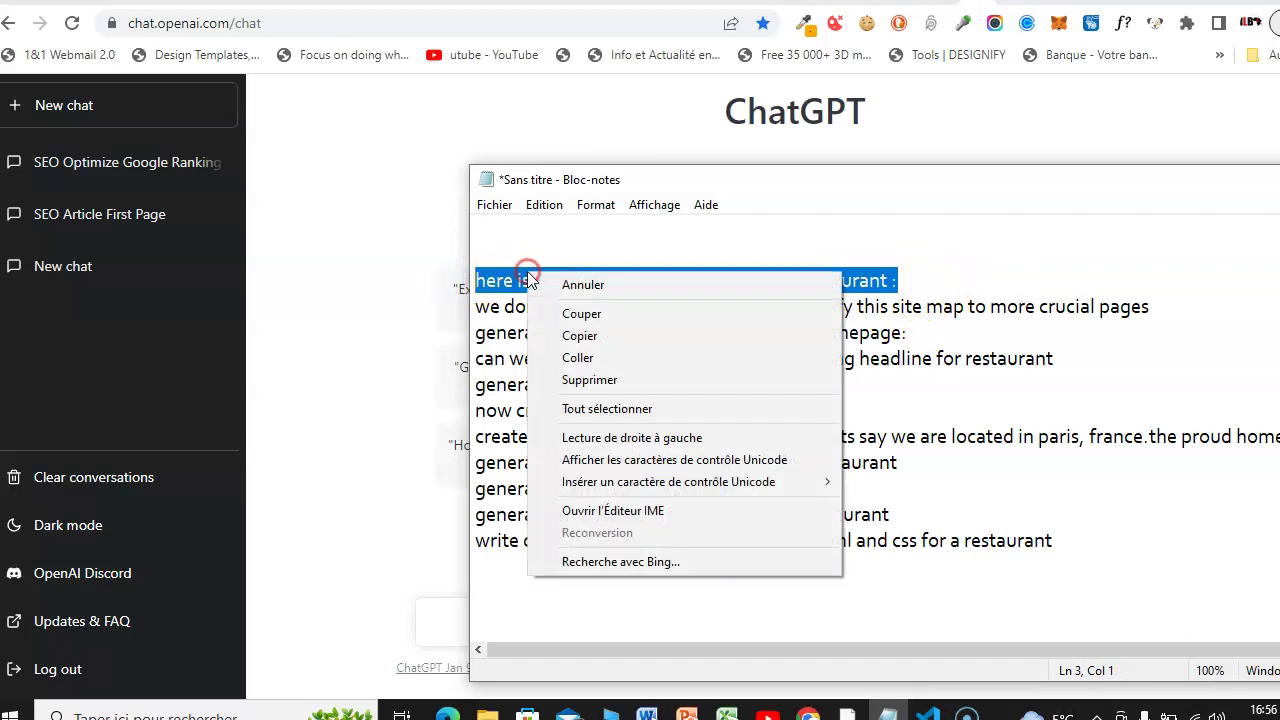
click(570, 336)
Step: Send ChatGPT the copied prompt without its colon: "here is a possible top level sitemap for restaurant"
click(441, 329)
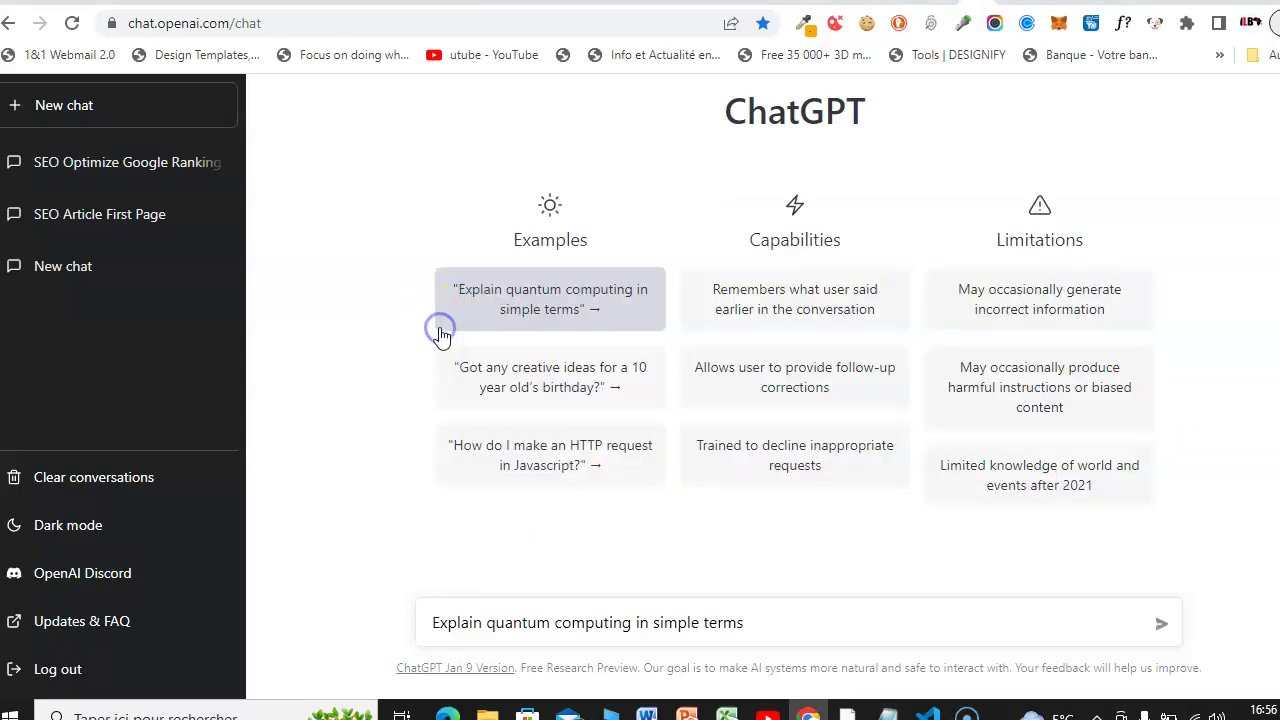
triple_click(495, 613)
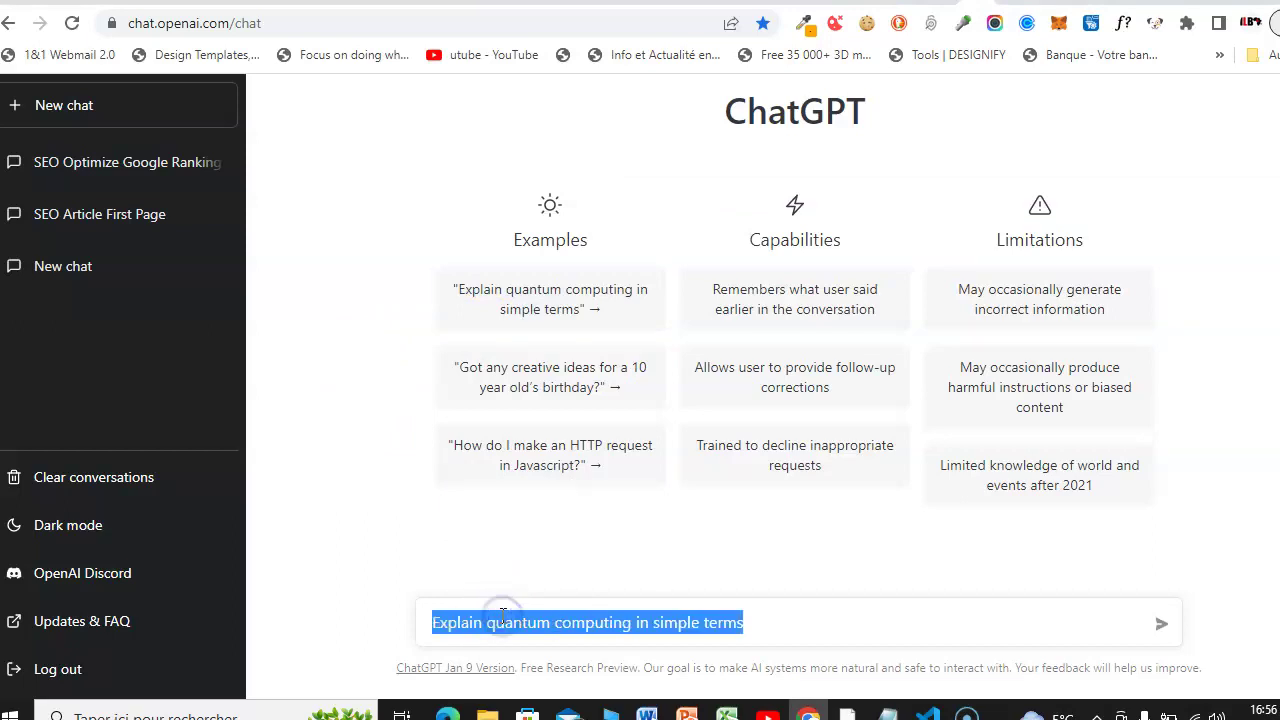
key(BackSpace)
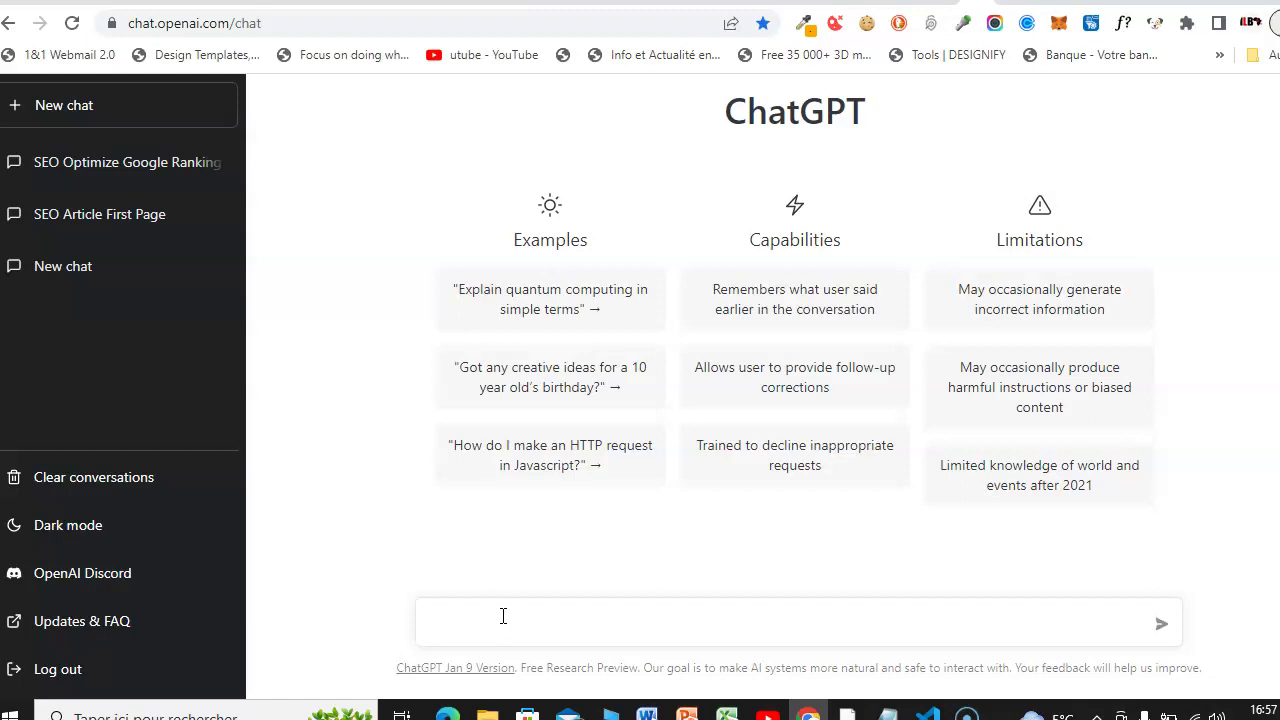
right_click(503, 616)
click(586, 414)
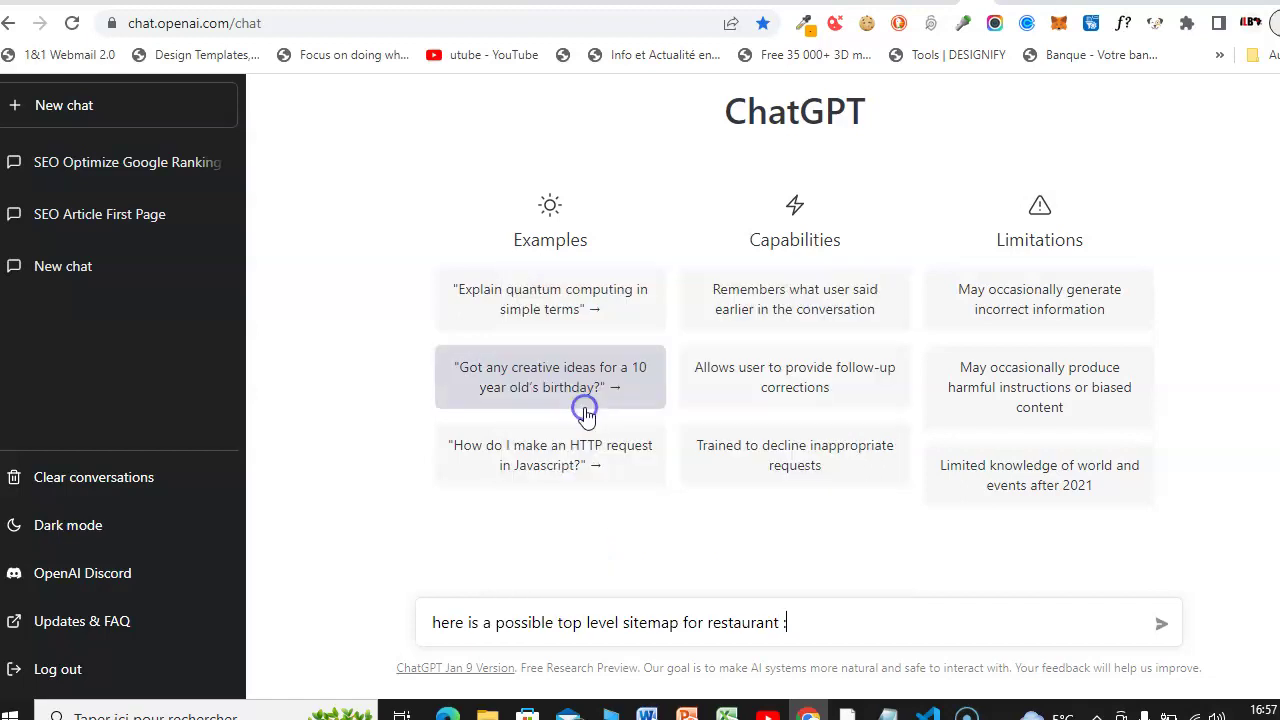
click(822, 617)
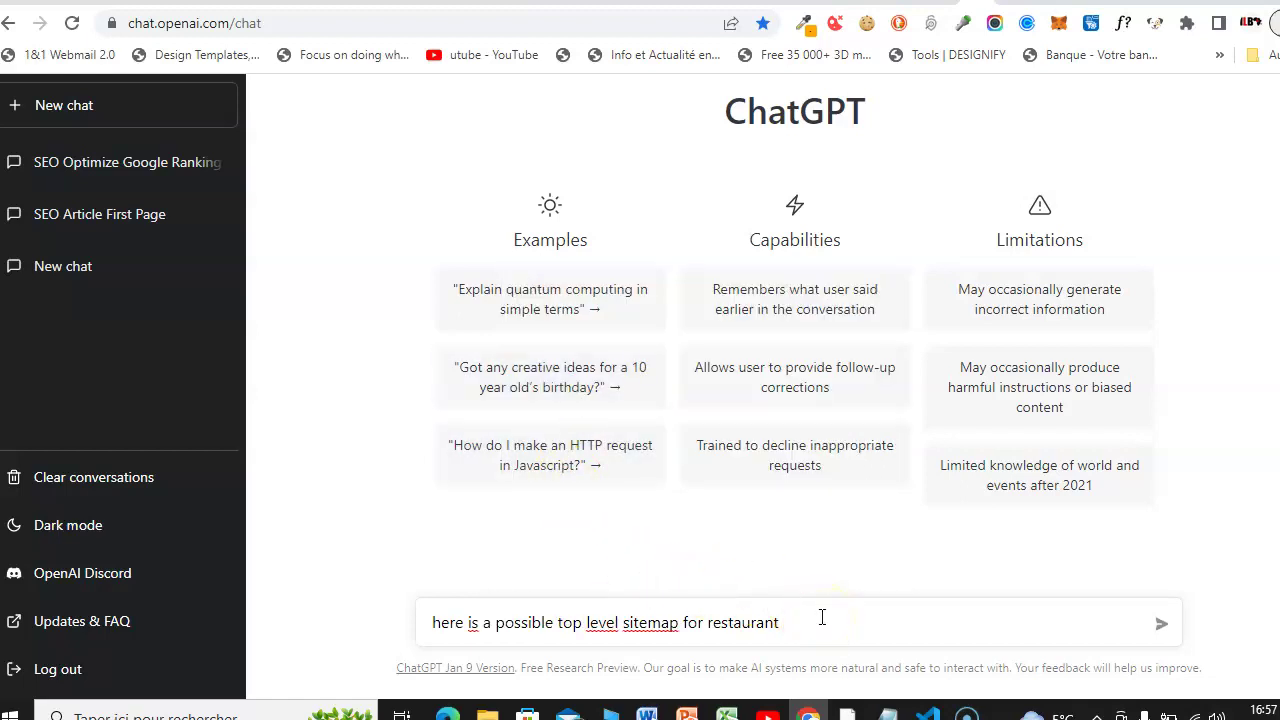
click(797, 611)
key(Return)
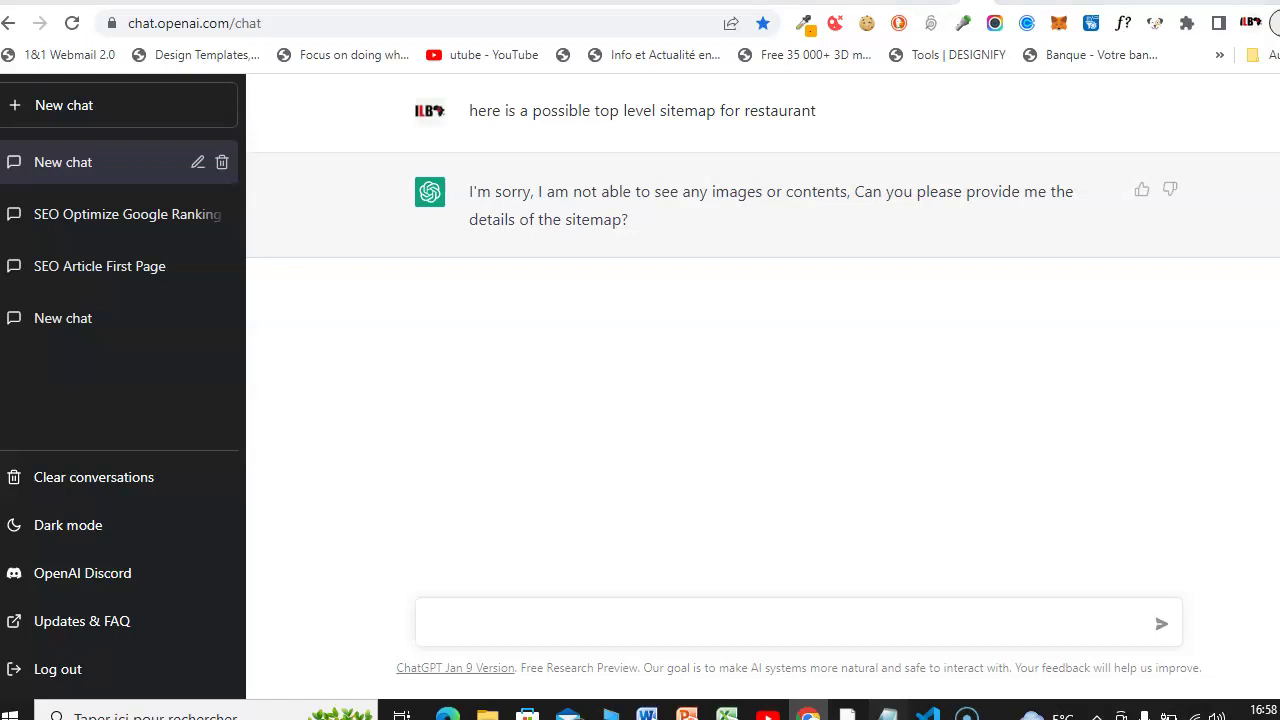
Step: Switch to Notepad, copy the line "here is a possible top level sitemap for restaurant :" again, and return to ChatGPT
click(888, 714)
click(926, 313)
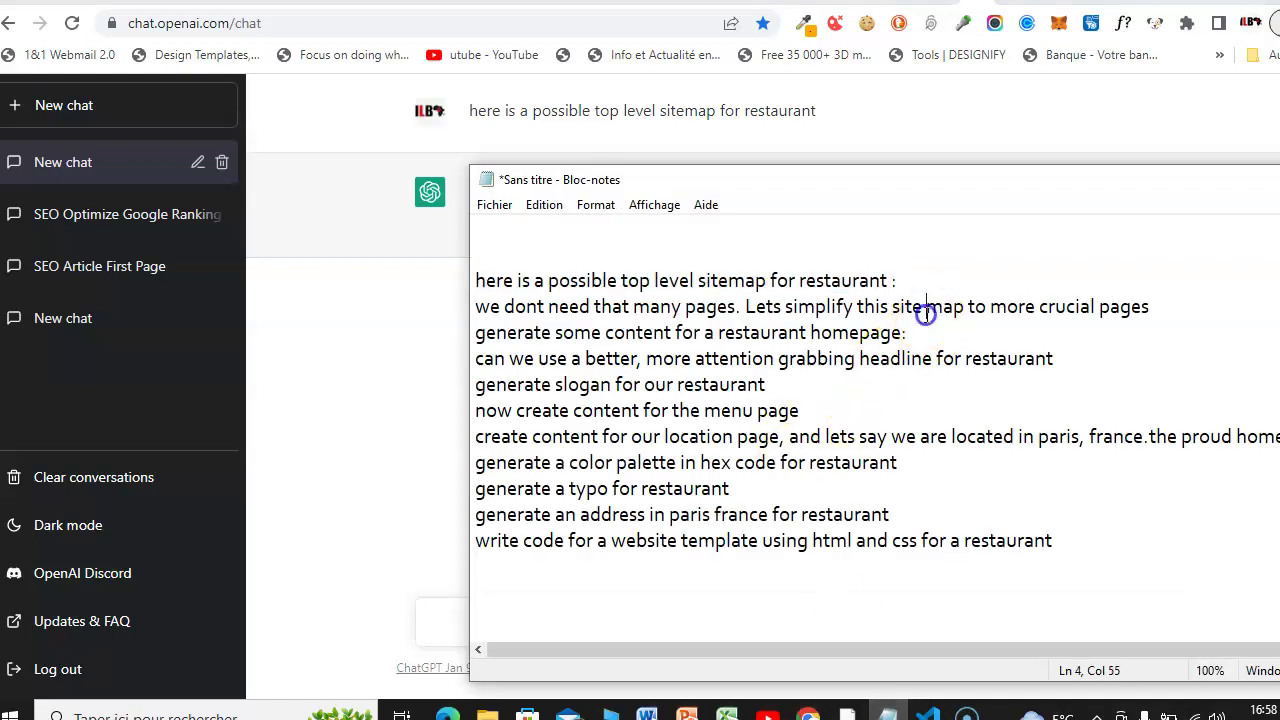
click(957, 300)
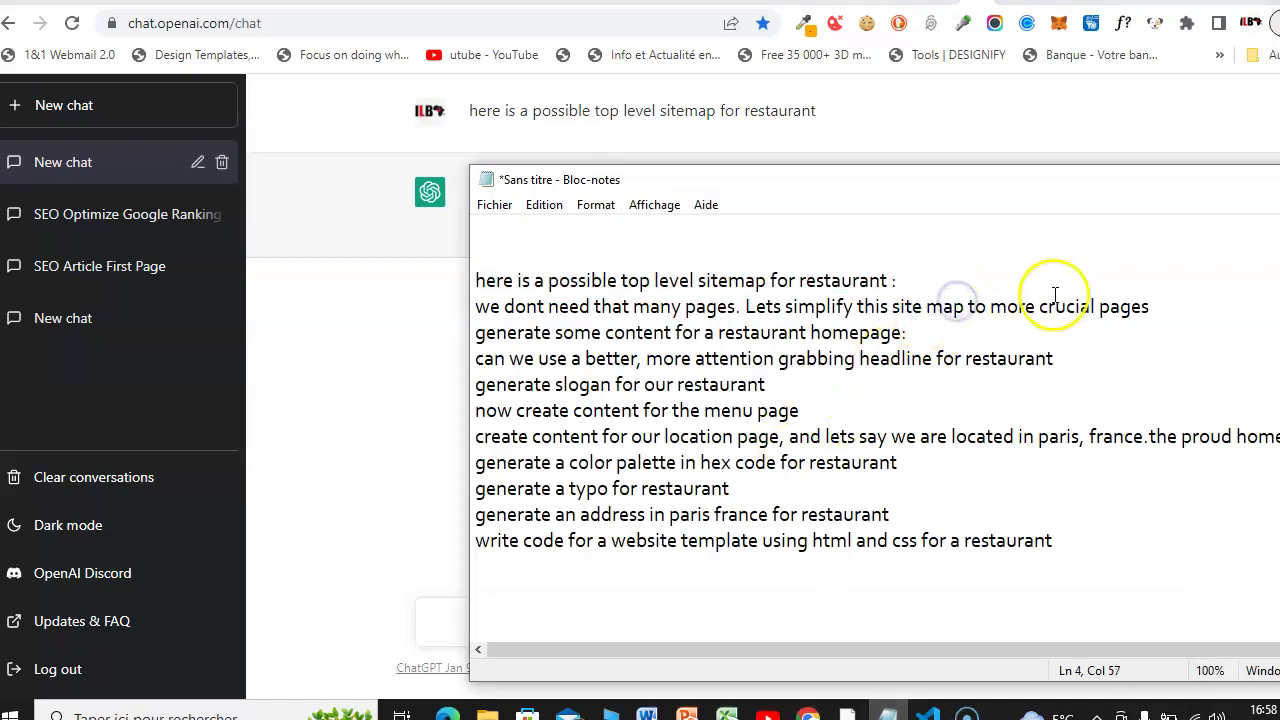
drag(1150, 306, 478, 306)
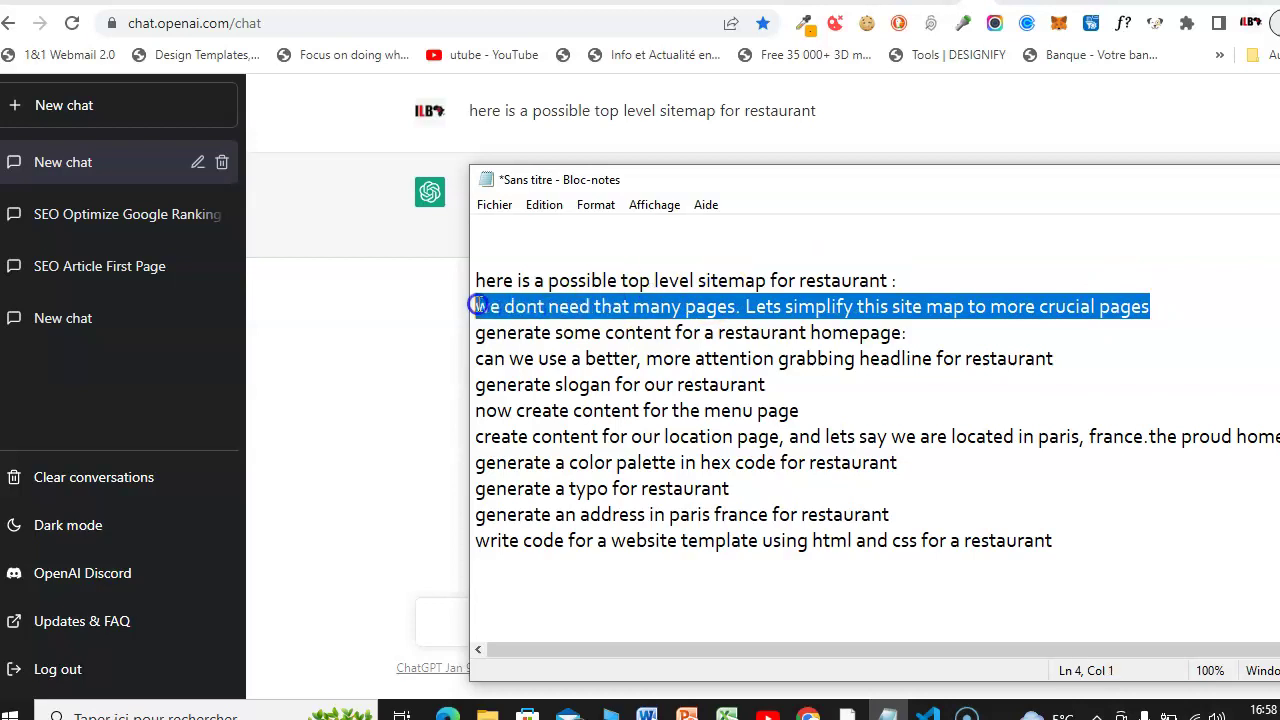
right_click(478, 306)
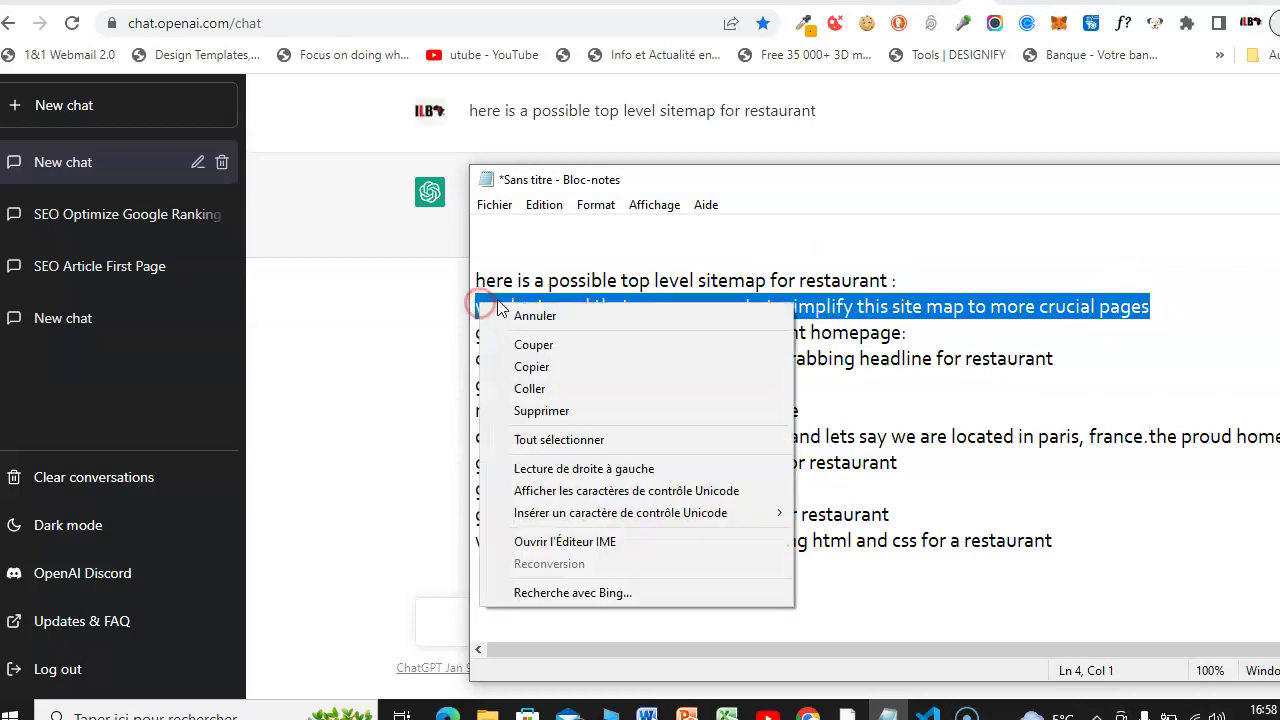
double_click(580, 283)
click(578, 280)
click(913, 290)
drag(913, 290, 430, 284)
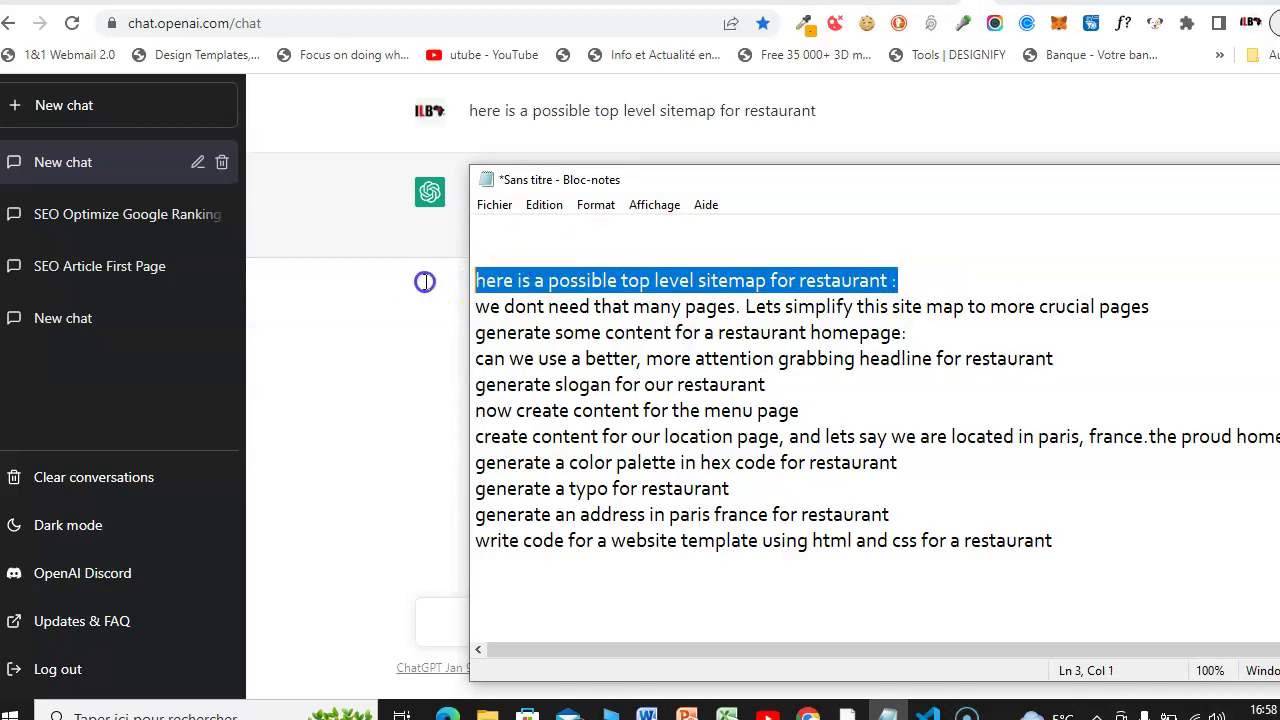
right_click(566, 278)
click(585, 334)
click(461, 333)
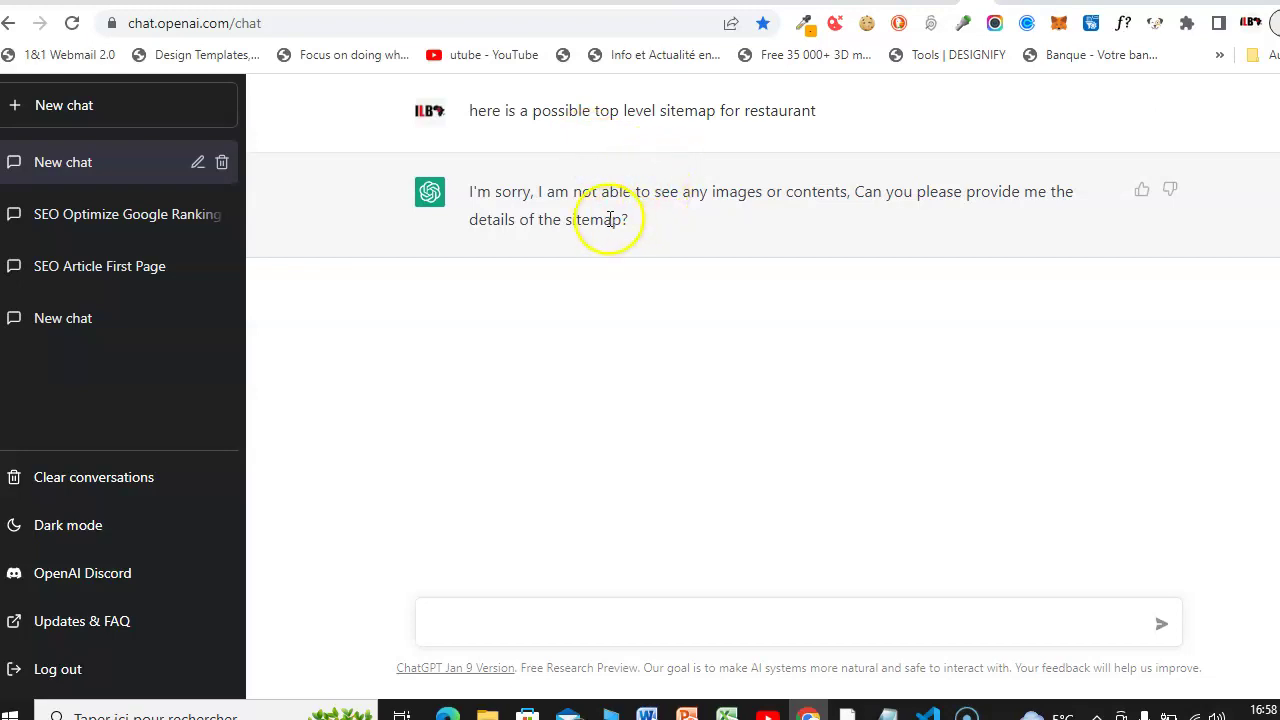
Step: Paste the sitemap prompt into ChatGPT, remove its colon and the words "a possible", and send it
right_click(644, 622)
click(686, 418)
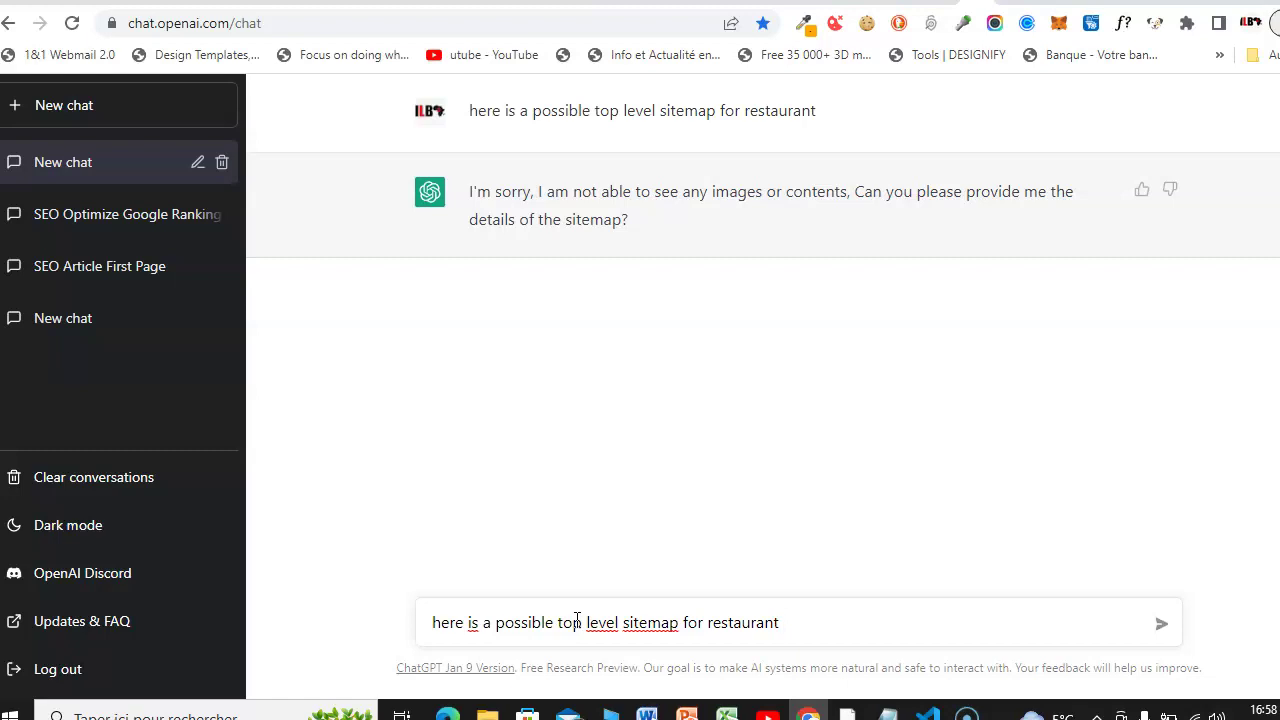
click(473, 622)
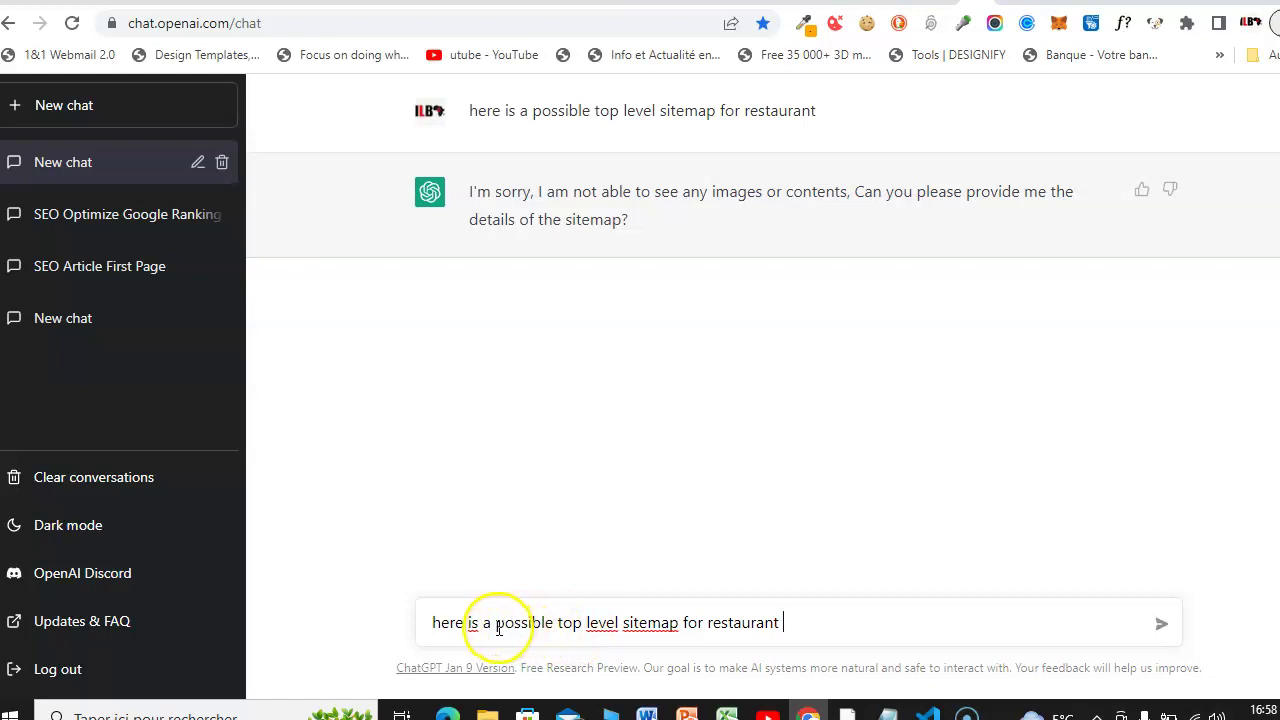
click(551, 624)
drag(551, 624, 483, 622)
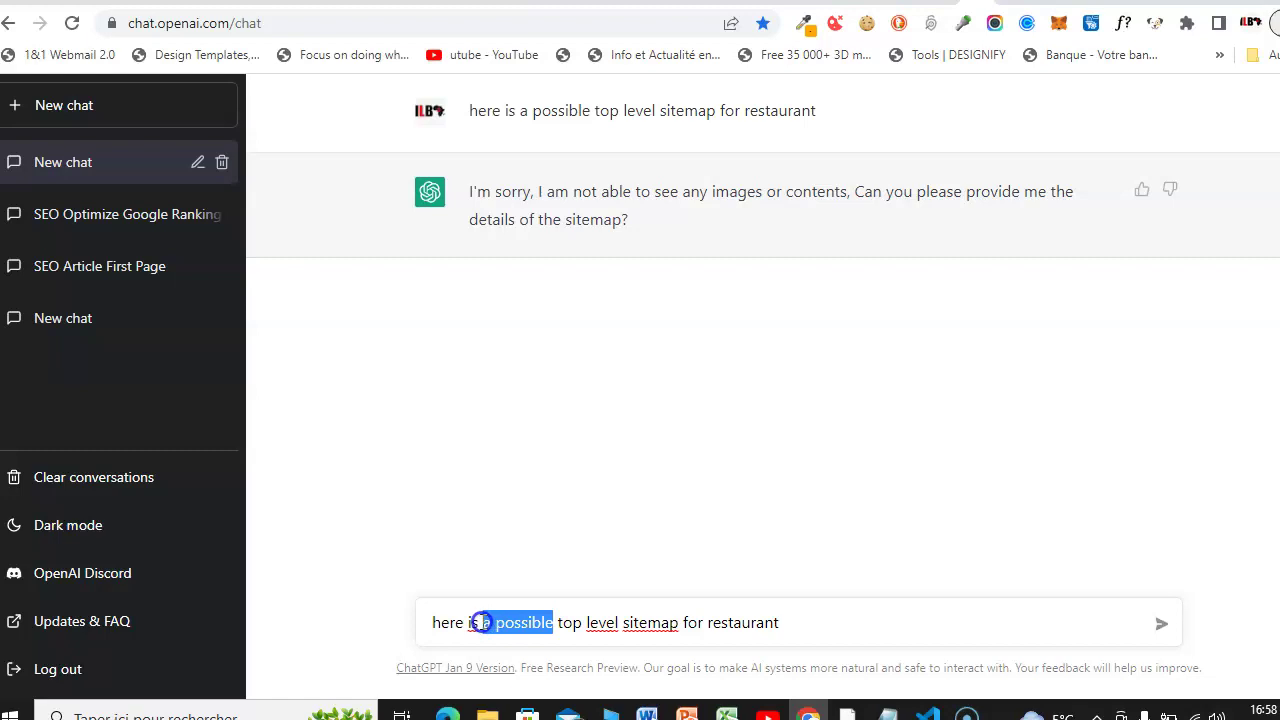
key(BackSpace)
key(Return)
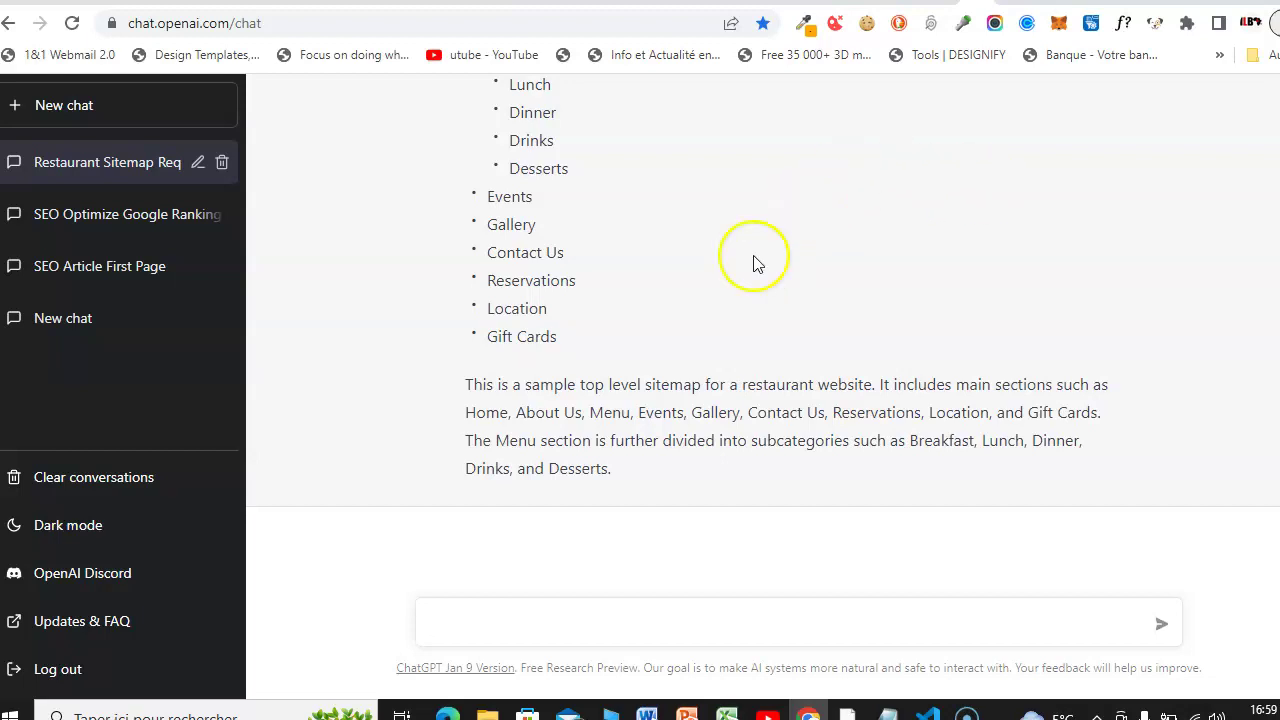
Step: Copy the line "we dont need that many pages. Lets simplify this site map to more crucial pages" from the Notepad prompt list
drag(689, 250, 986, 694)
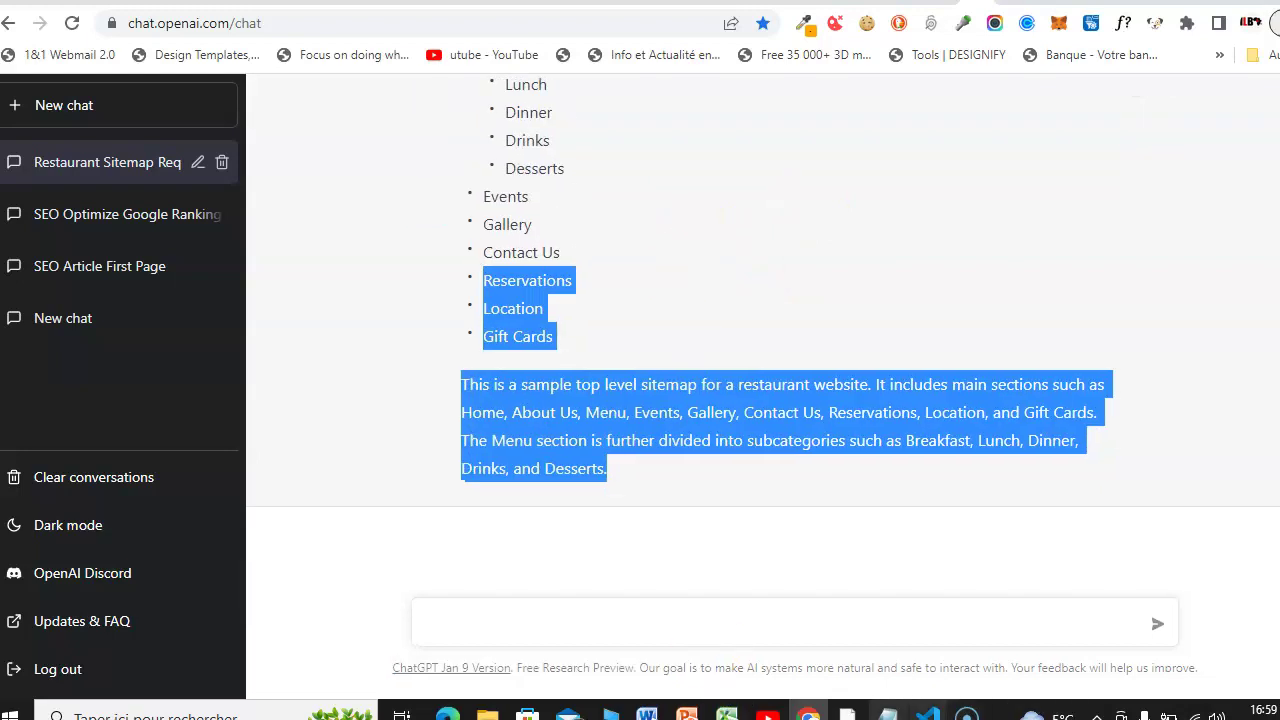
click(887, 712)
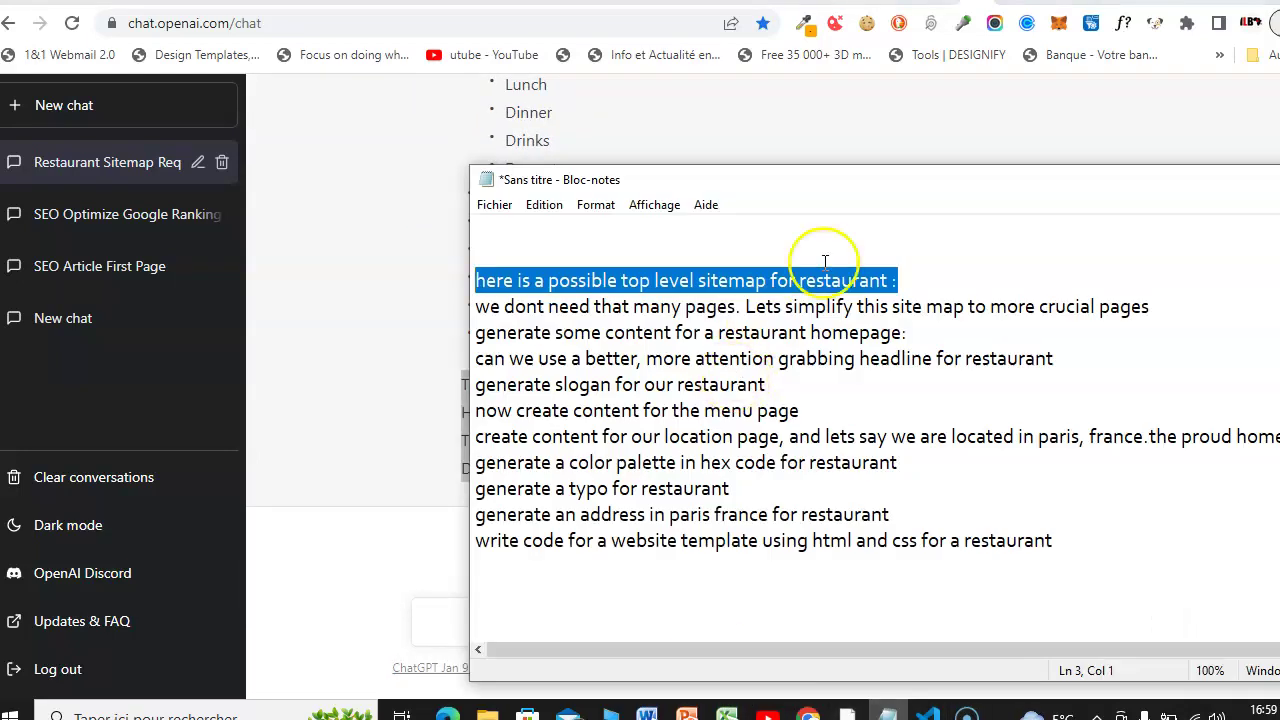
click(1150, 307)
right_click(1152, 307)
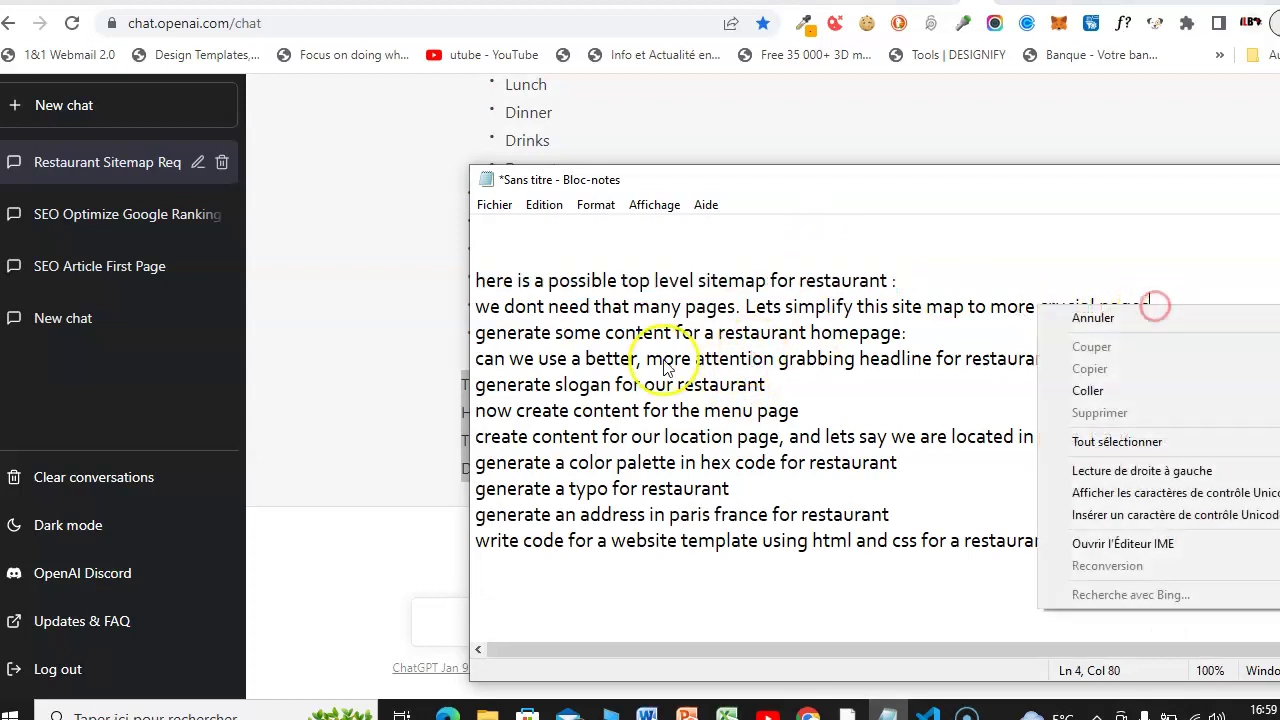
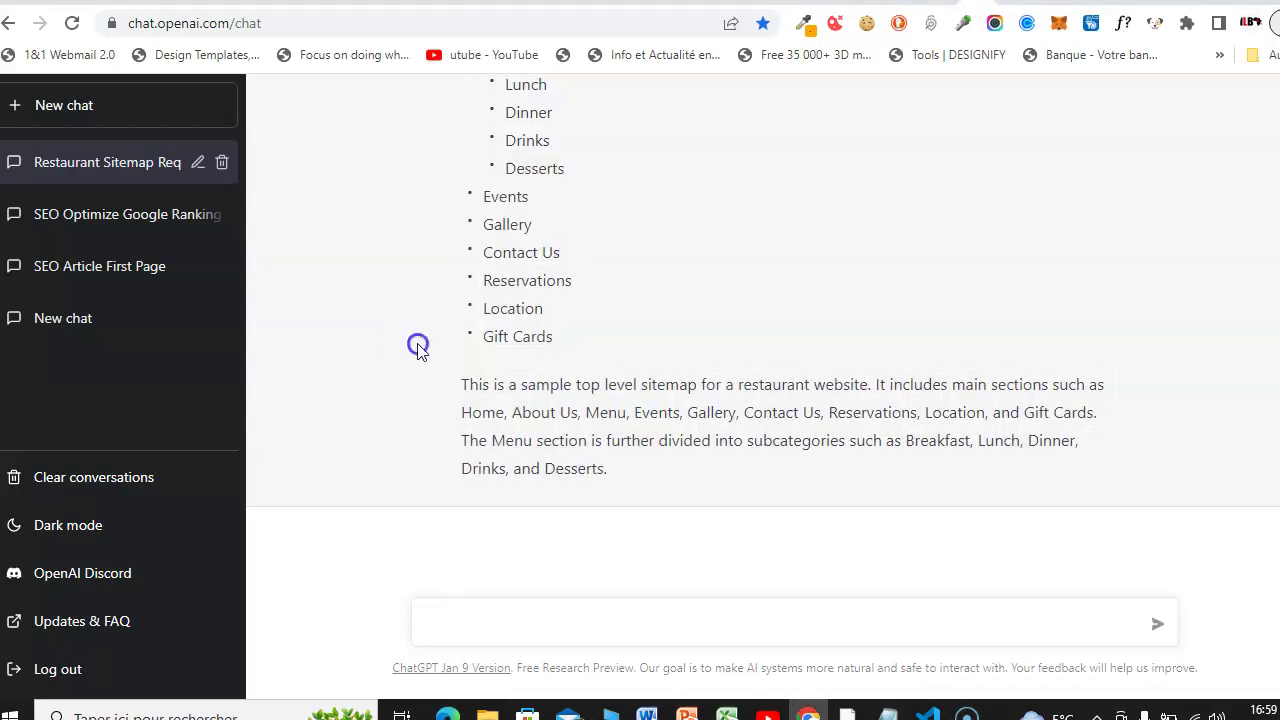
Step: Send ChatGPT the copied follow-up "we dont need that many pages. Lets simplify this site map to more crucial pages"
click(528, 624)
right_click(528, 624)
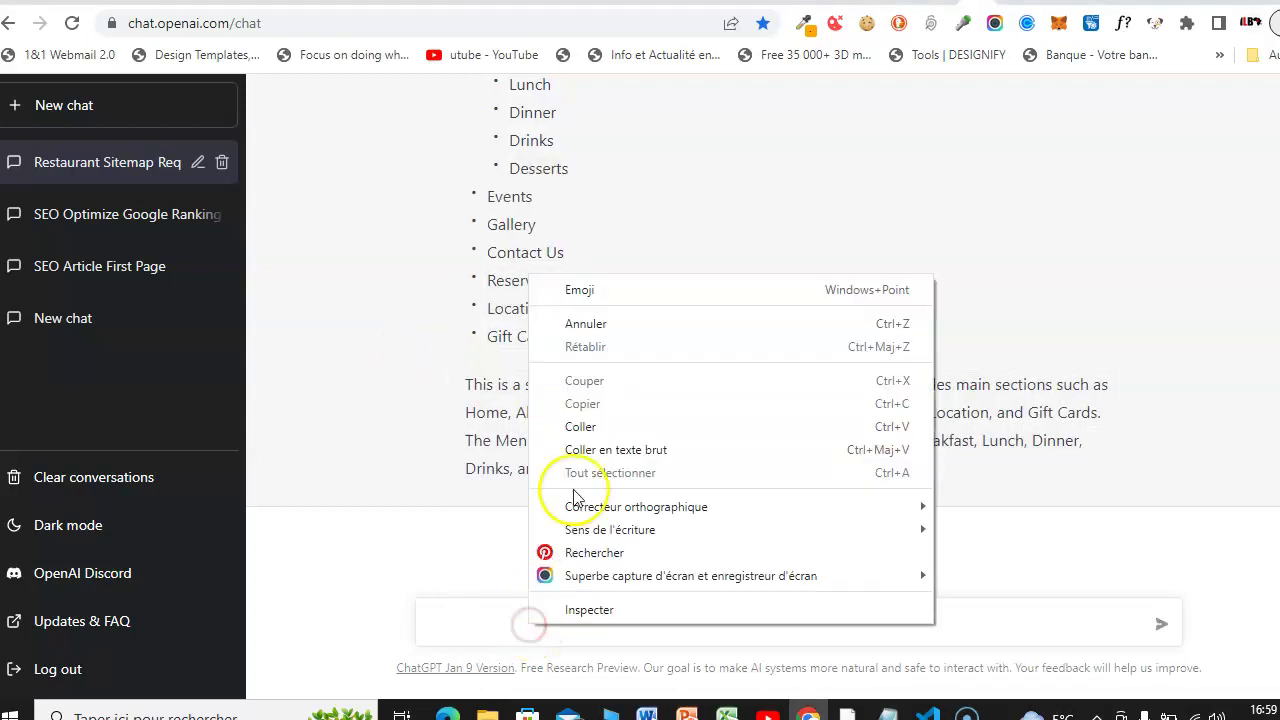
click(546, 423)
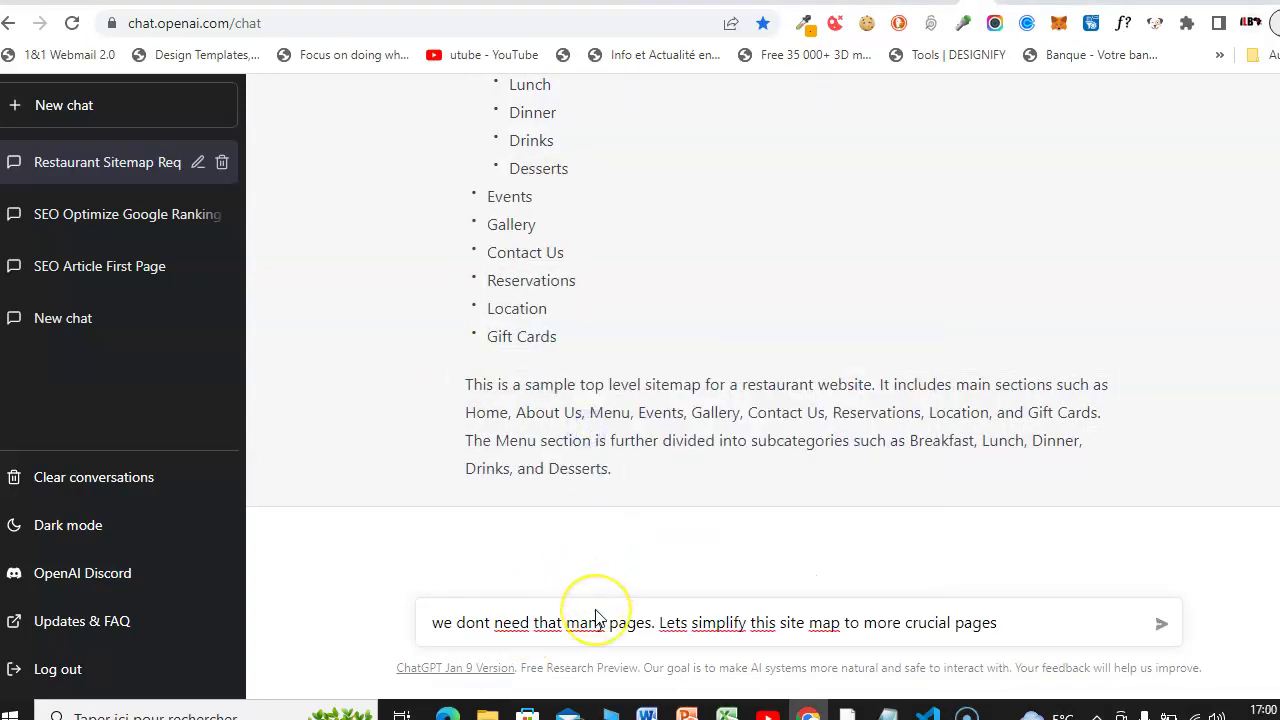
click(606, 620)
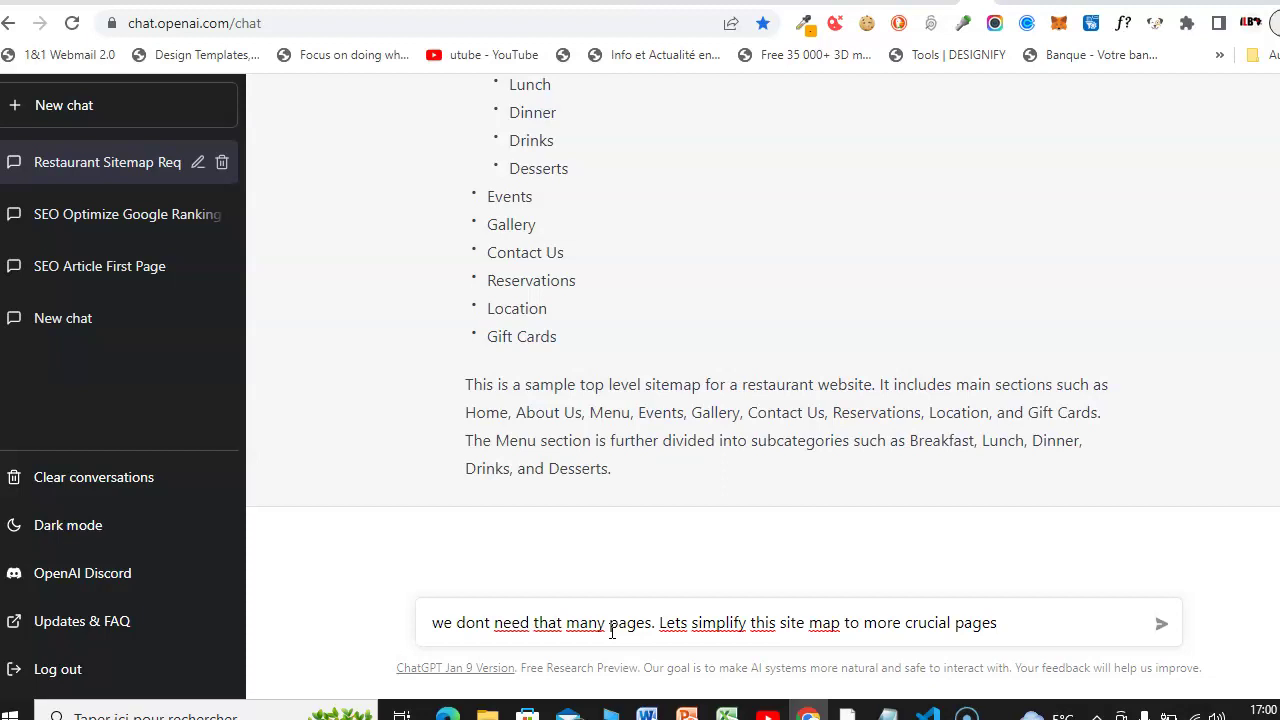
key(Return)
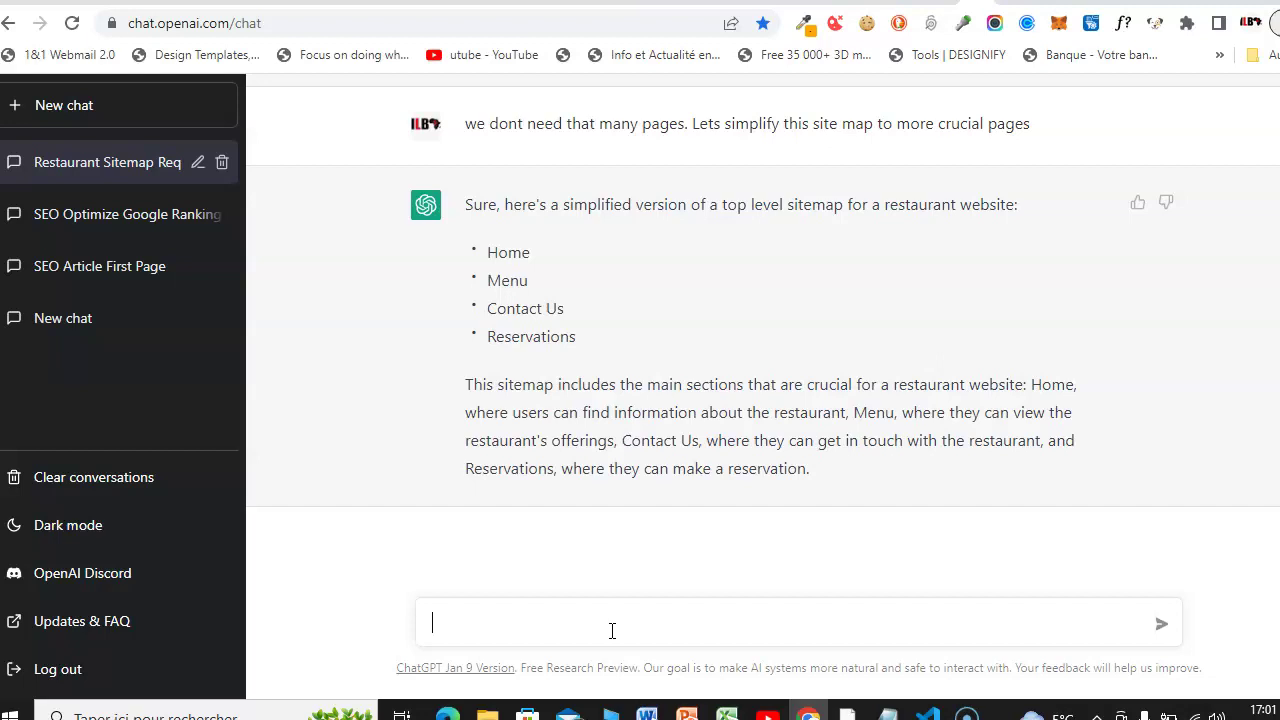
Step: Copy the line "generate some content for a restaurant homepage:" from the Notepad prompt list
click(612, 631)
click(887, 714)
click(928, 327)
drag(928, 327, 463, 322)
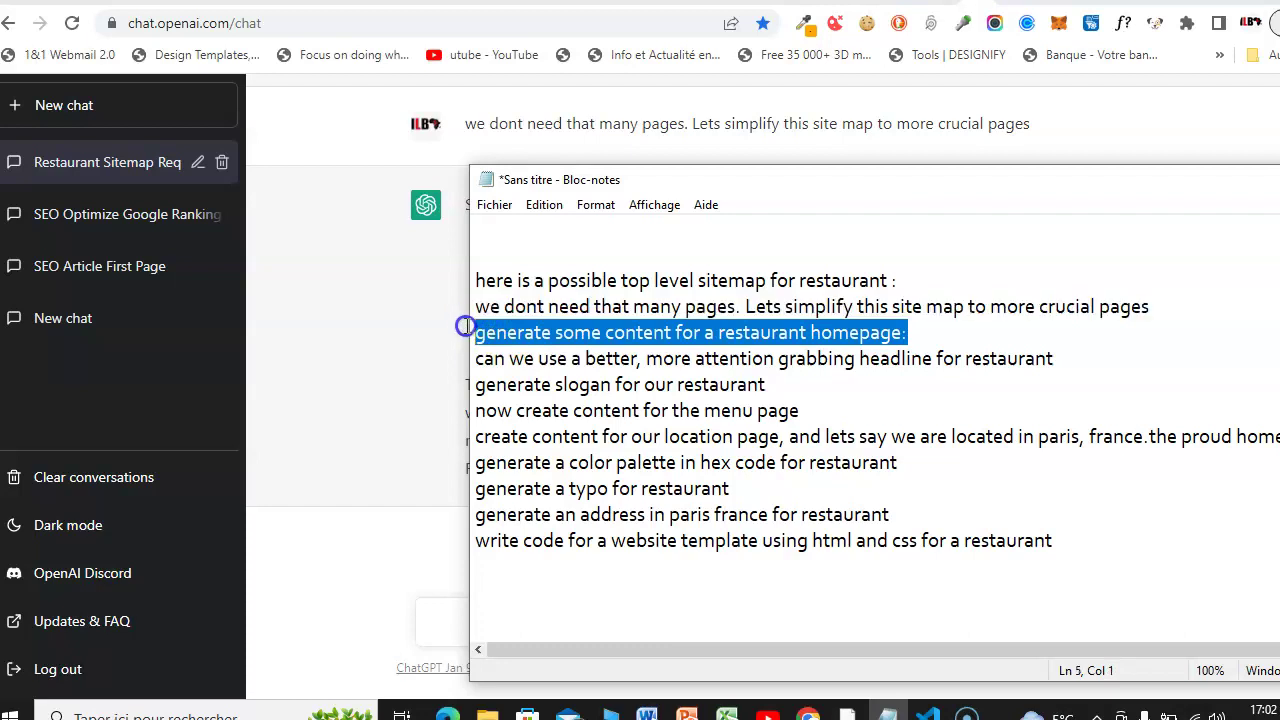
right_click(541, 339)
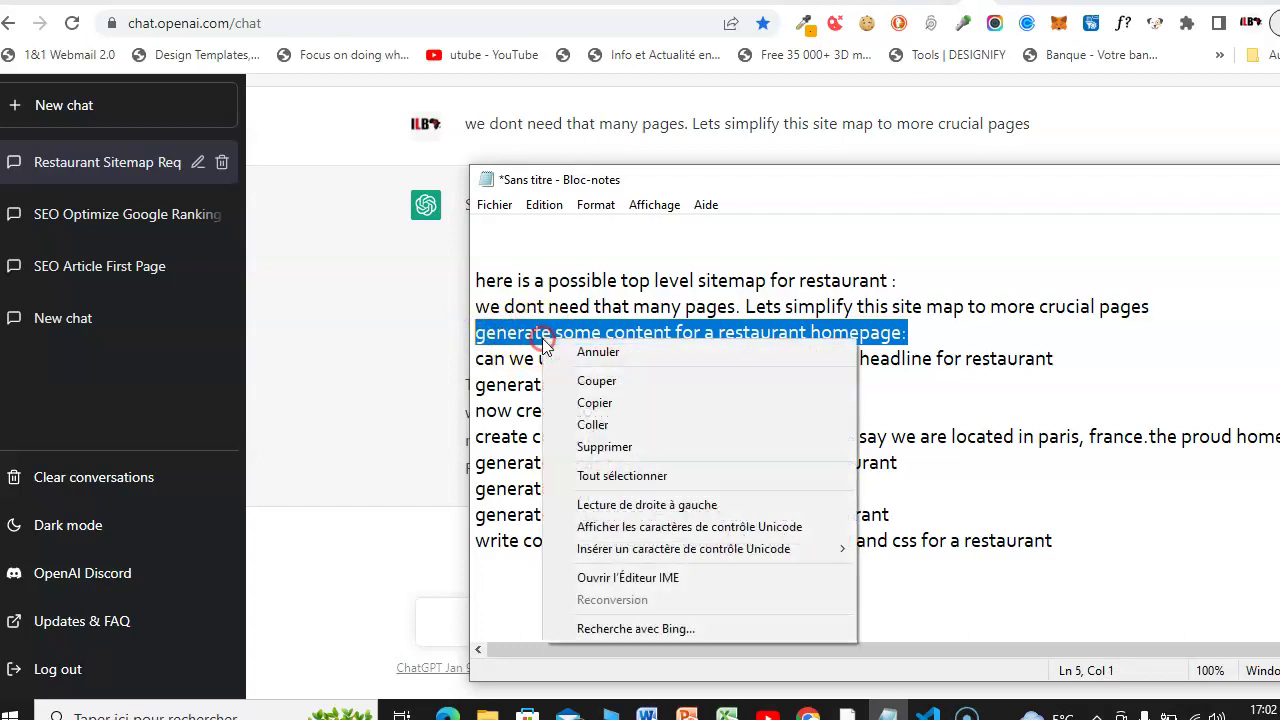
click(603, 405)
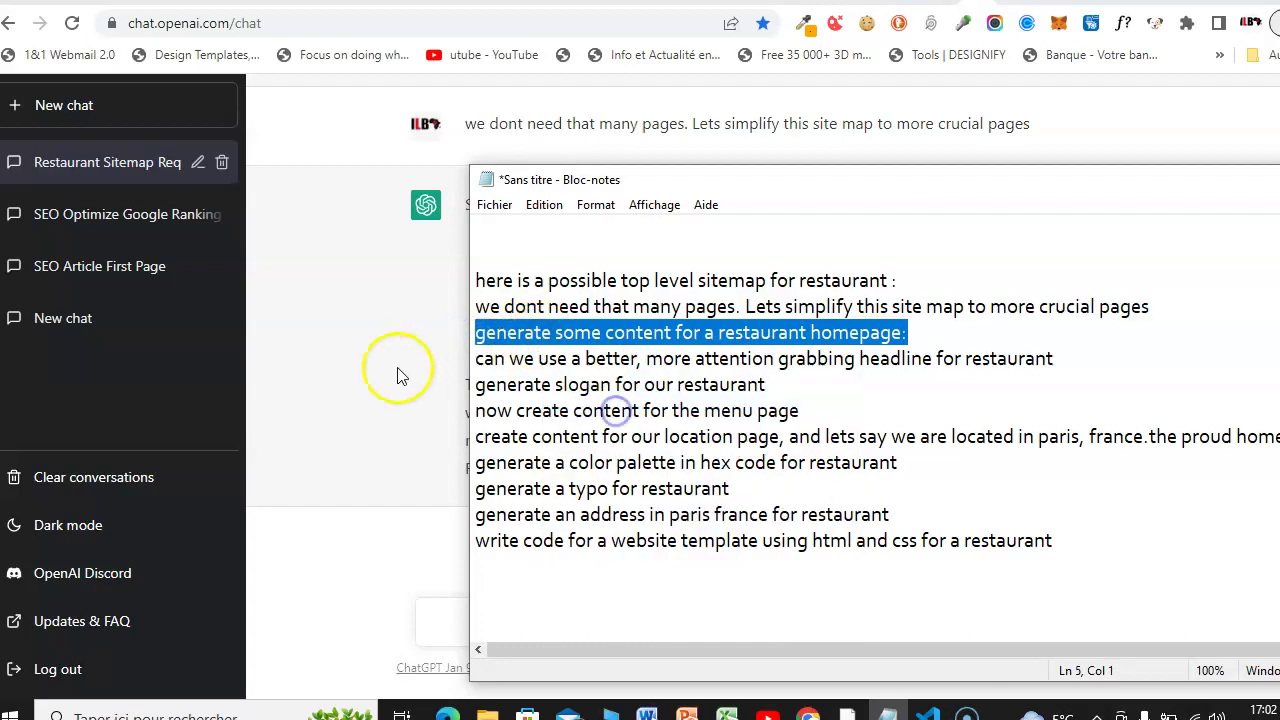
Step: Send ChatGPT the copied prompt "generate some content for a restaurant homepage:"
click(408, 375)
click(581, 626)
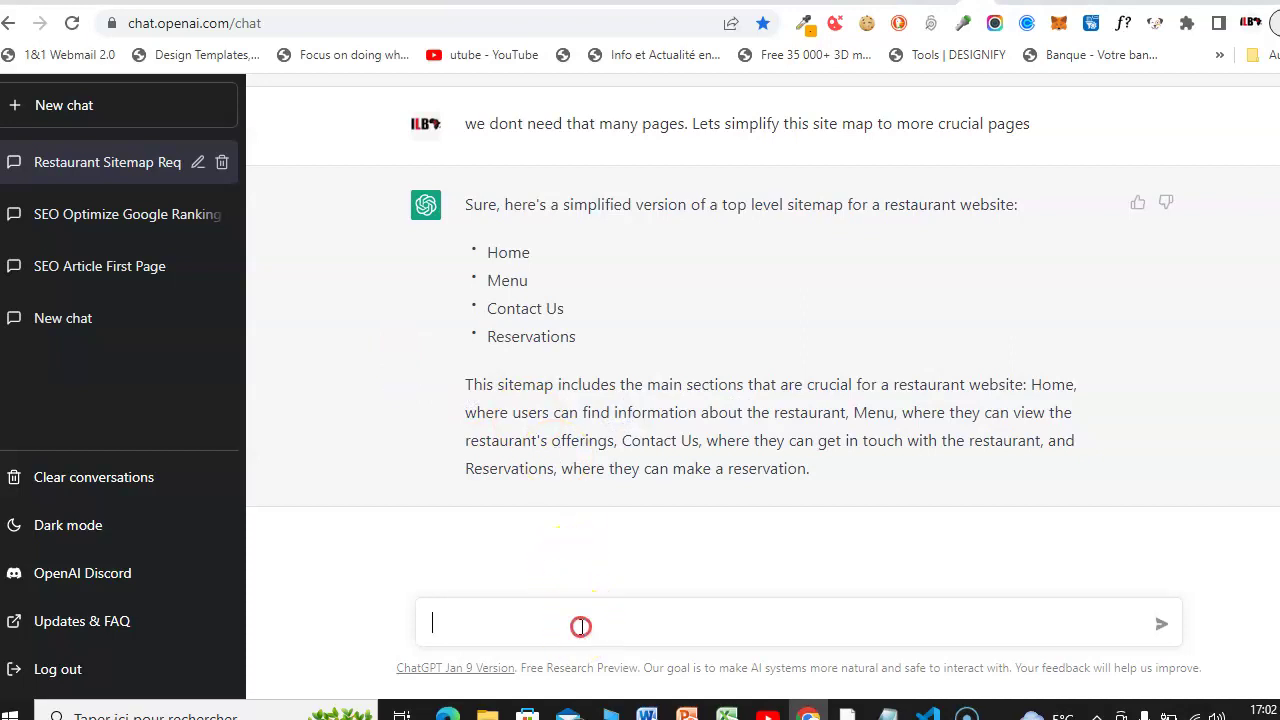
right_click(581, 626)
click(665, 430)
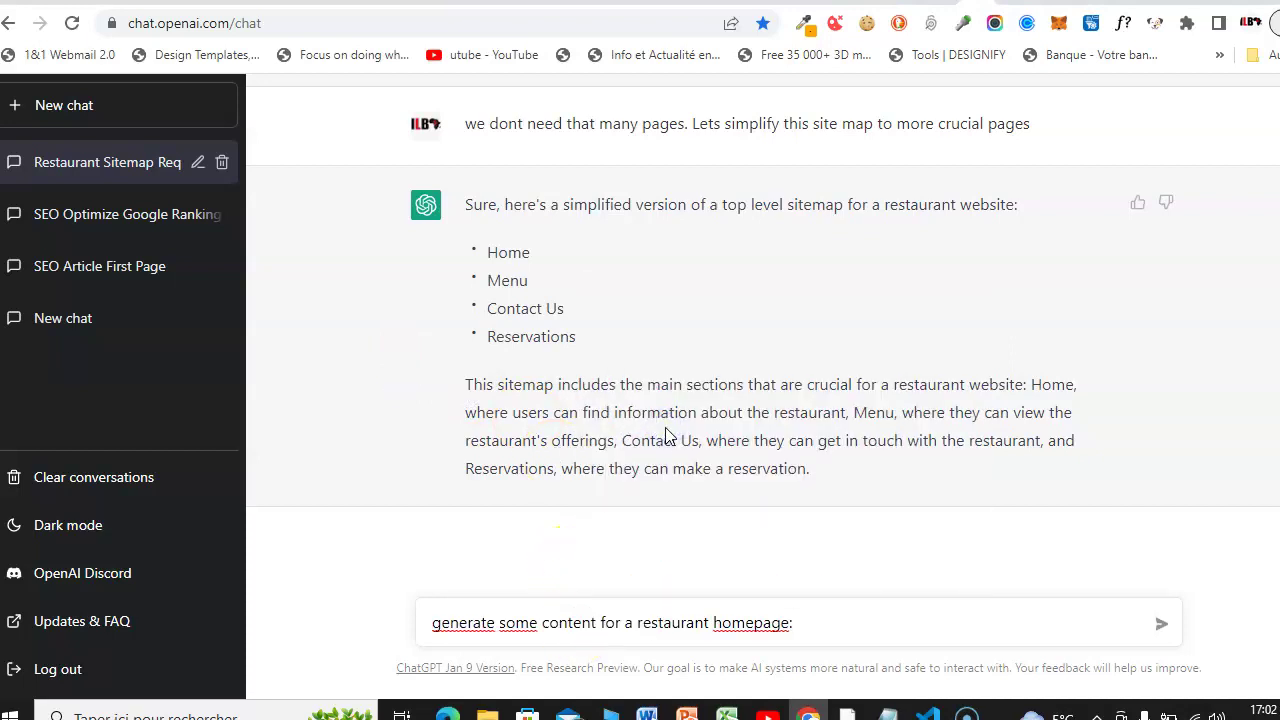
key(Return)
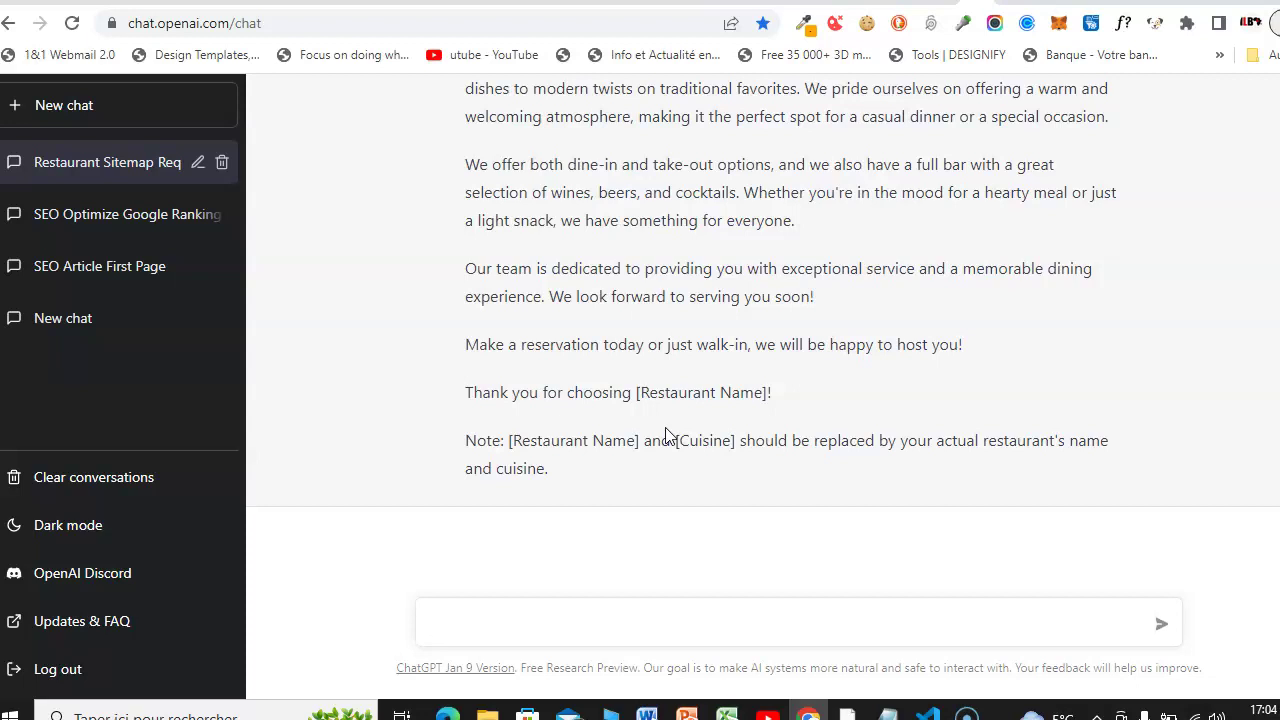
Step: Copy the line "can we use a better, more attention grabbing headline for restaurant" from the Notepad prompt list
click(887, 713)
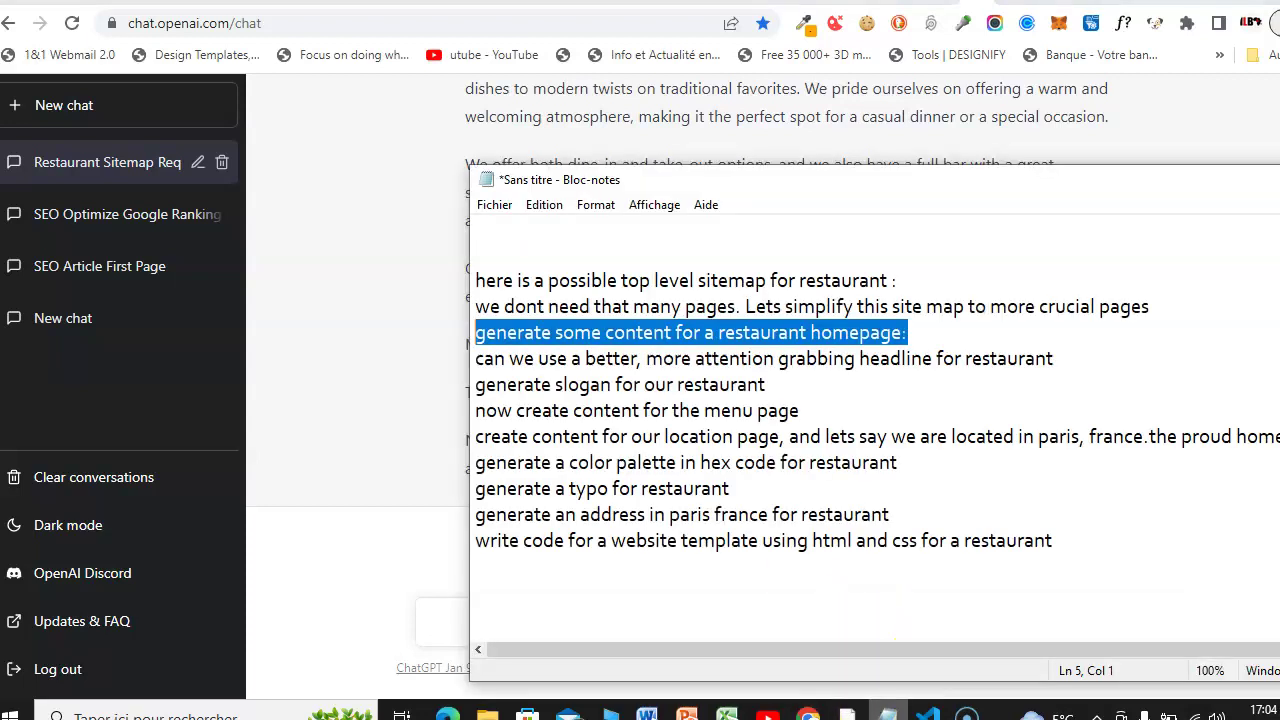
click(1069, 357)
drag(1069, 357, 478, 361)
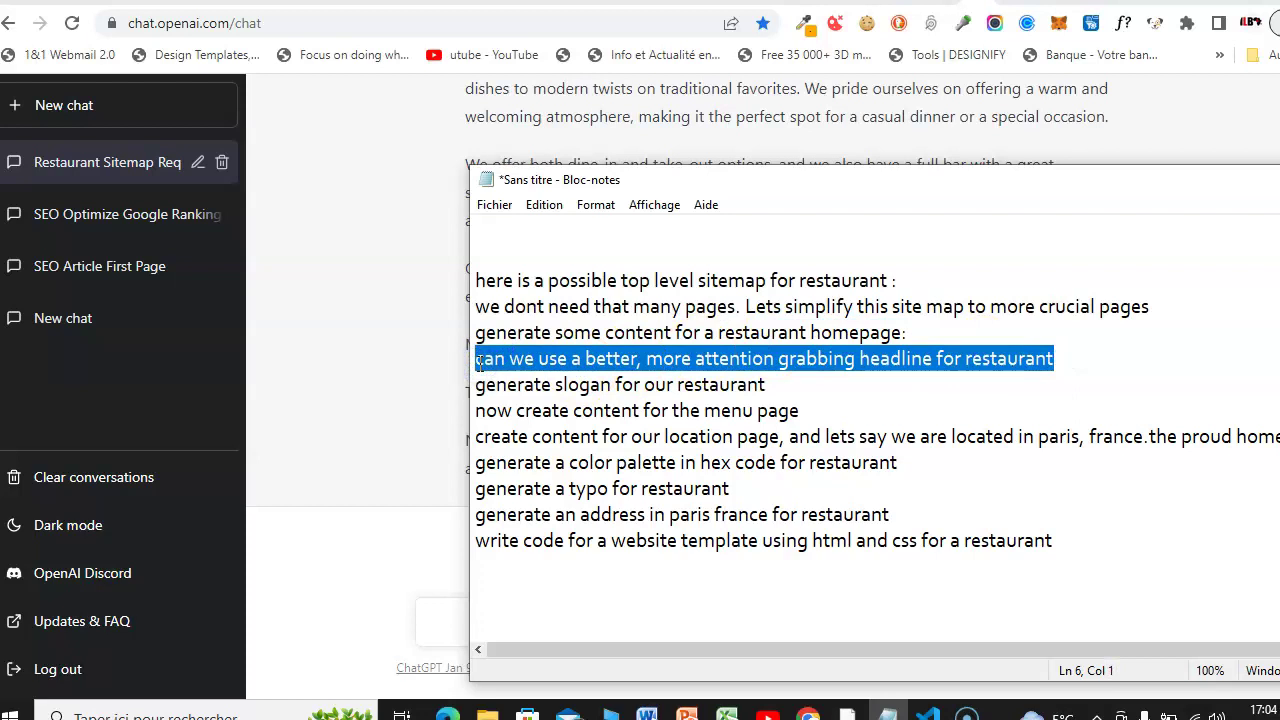
right_click(478, 361)
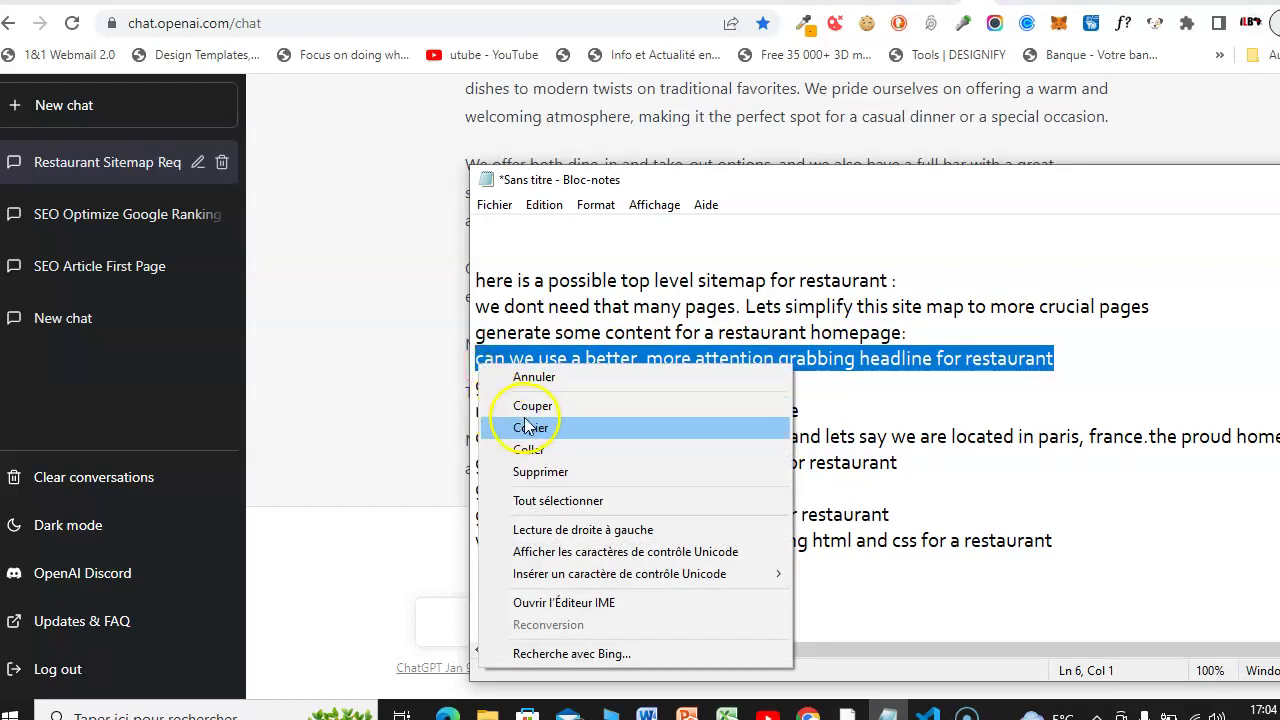
click(525, 412)
Step: Send ChatGPT the copied prompt "can we use a better, more attention grabbing headline for restaurant"
click(436, 382)
click(549, 618)
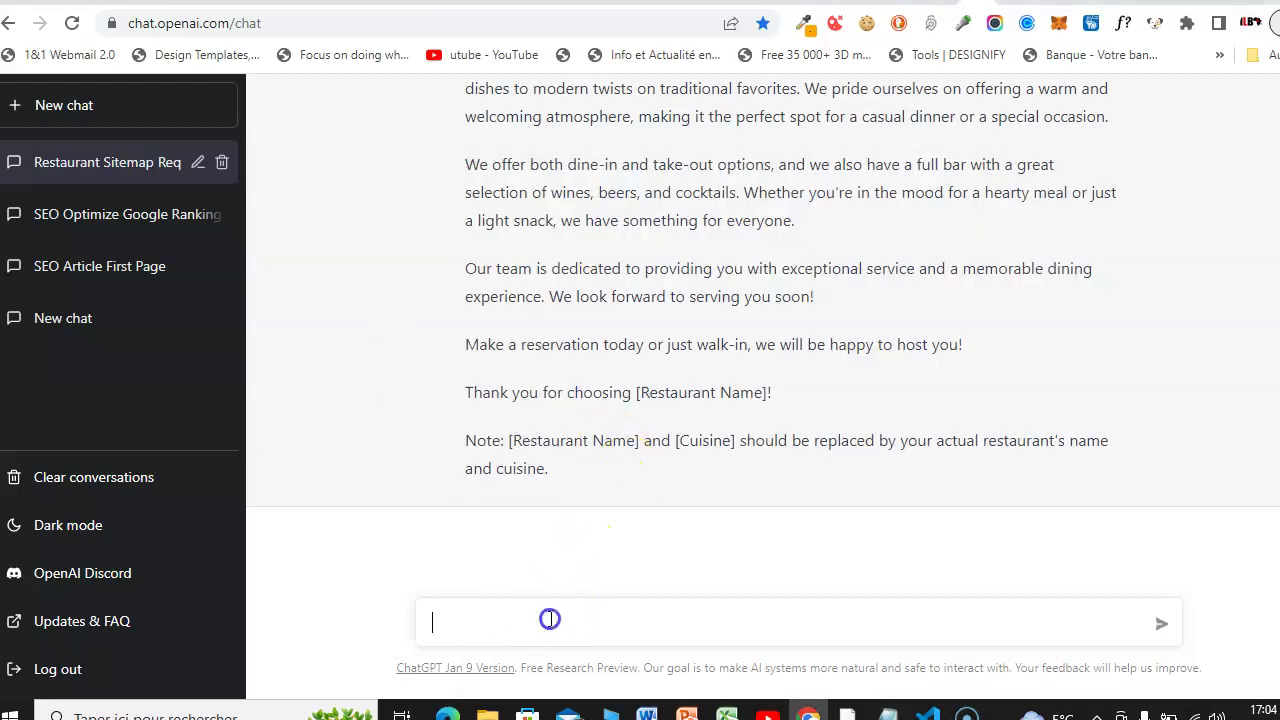
right_click(550, 620)
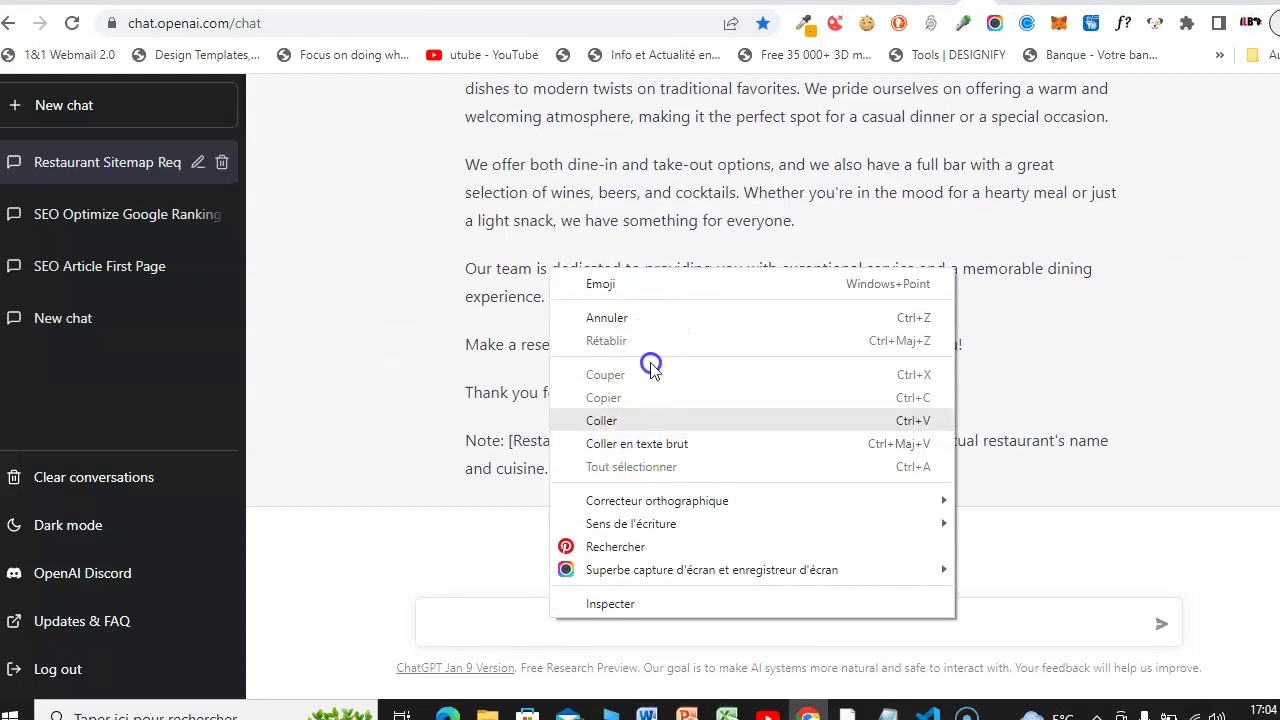
click(652, 421)
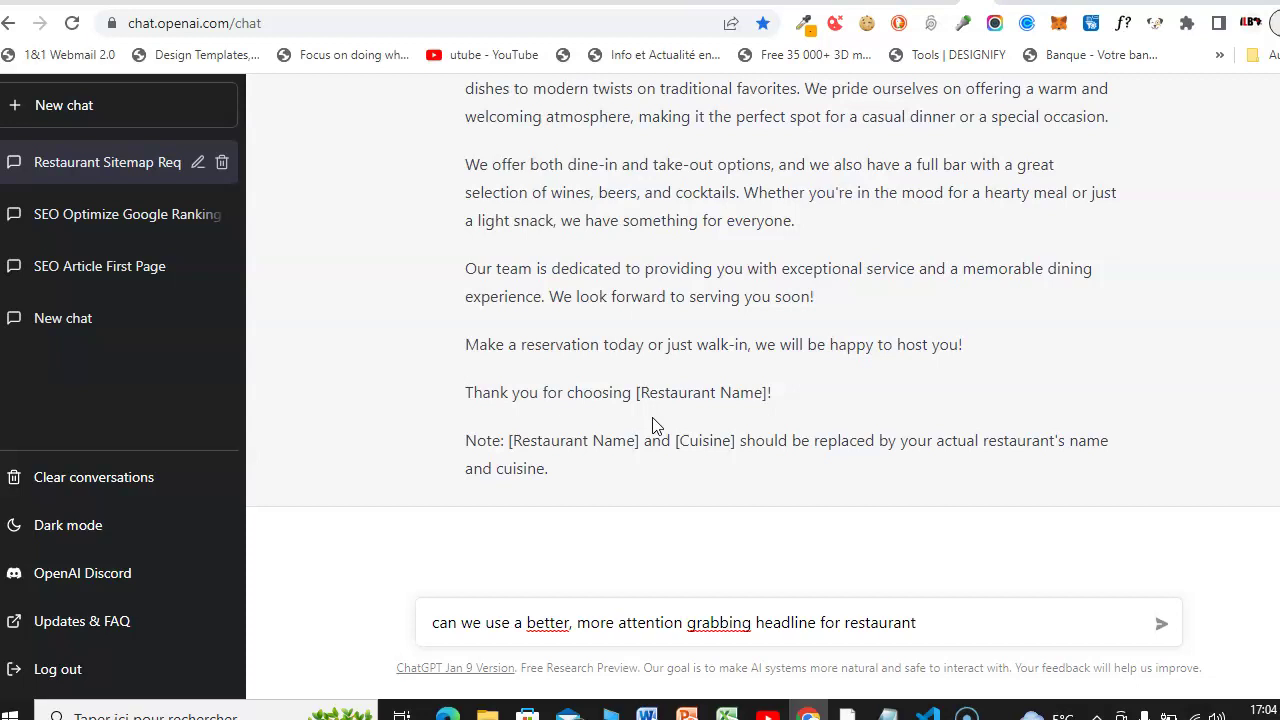
key(Return)
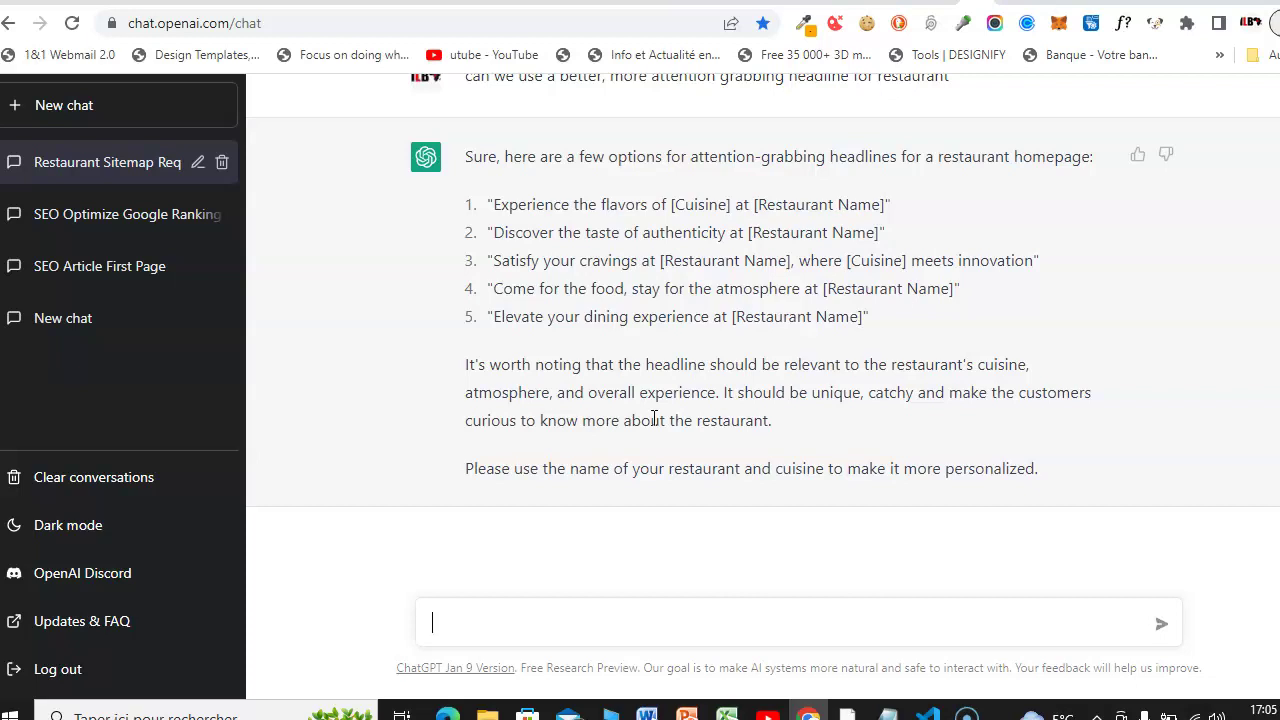
Step: Copy the line "generate slogan for our restaurant" from the Notepad prompt list
click(888, 712)
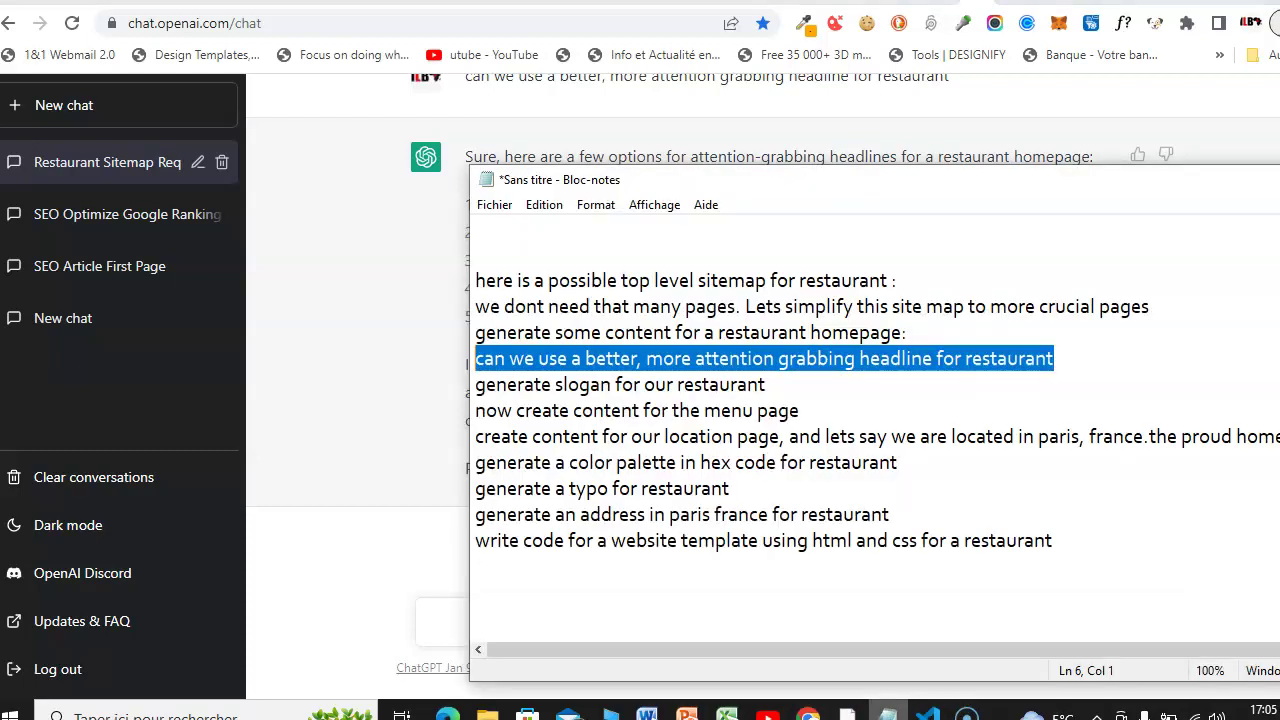
click(792, 386)
drag(792, 386, 480, 385)
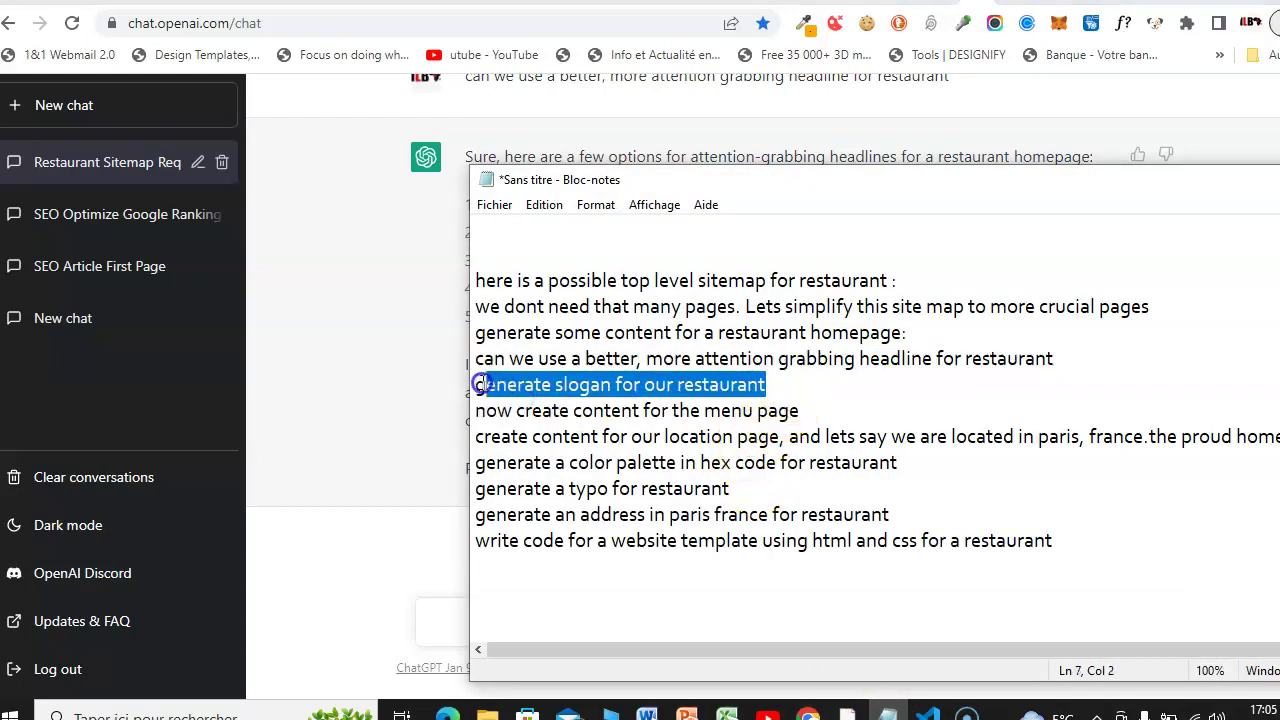
right_click(479, 386)
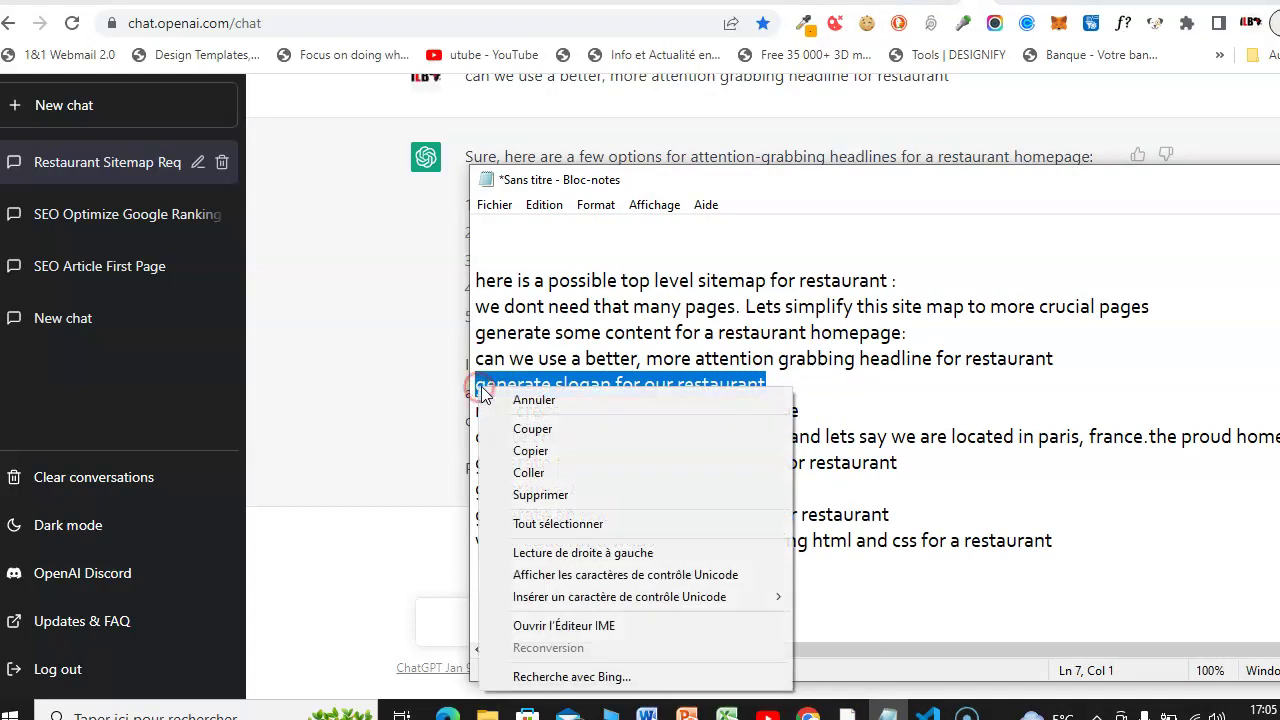
click(490, 424)
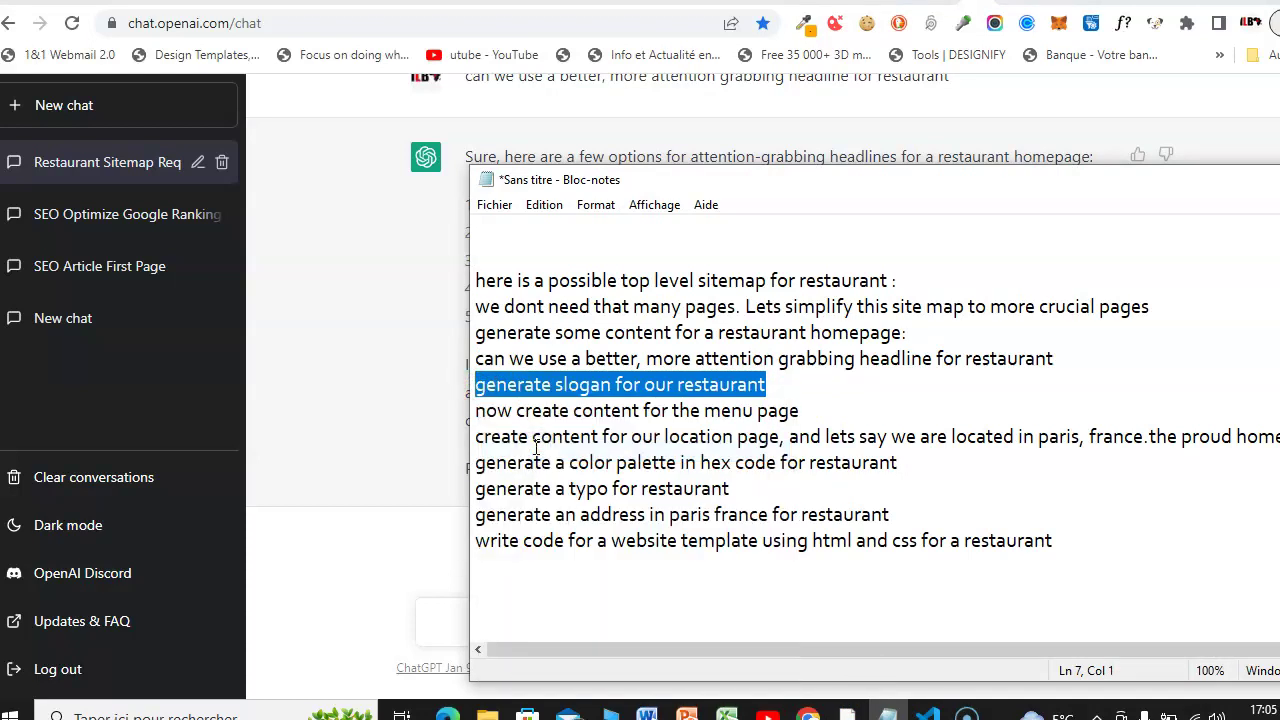
Step: Send ChatGPT the copied prompt "generate slogan for our restaurant"
click(450, 378)
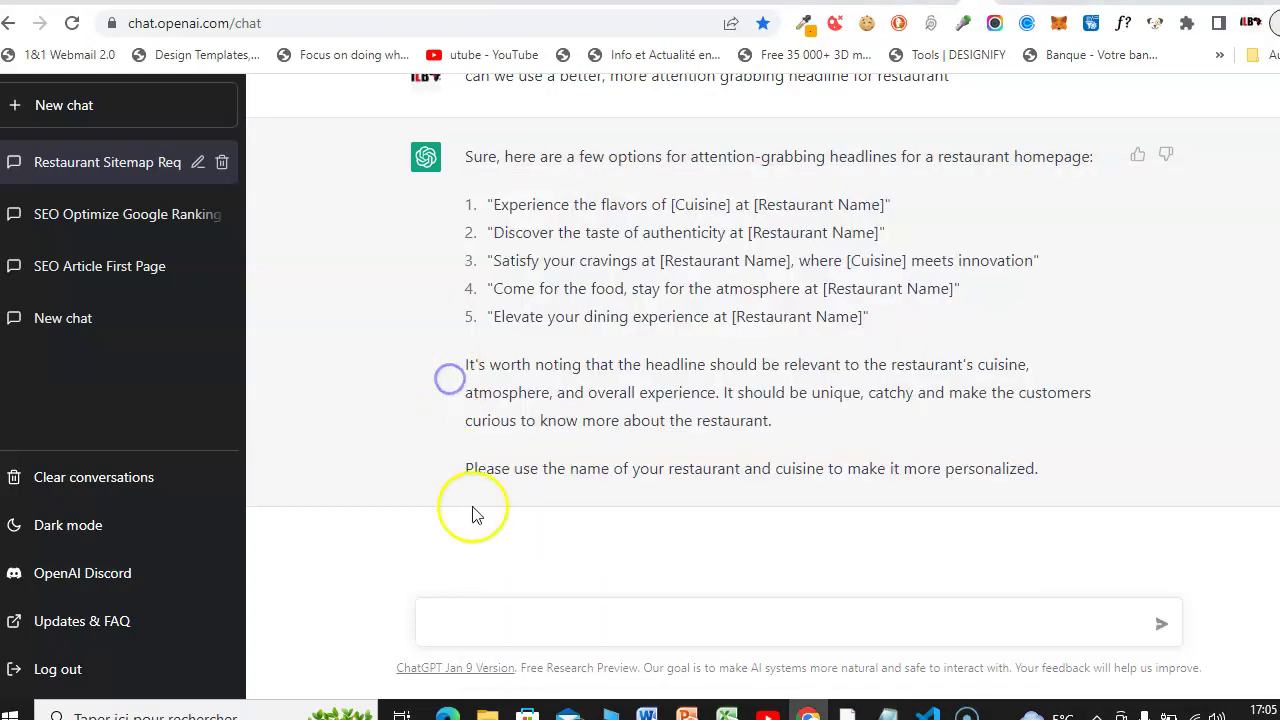
click(514, 614)
right_click(515, 615)
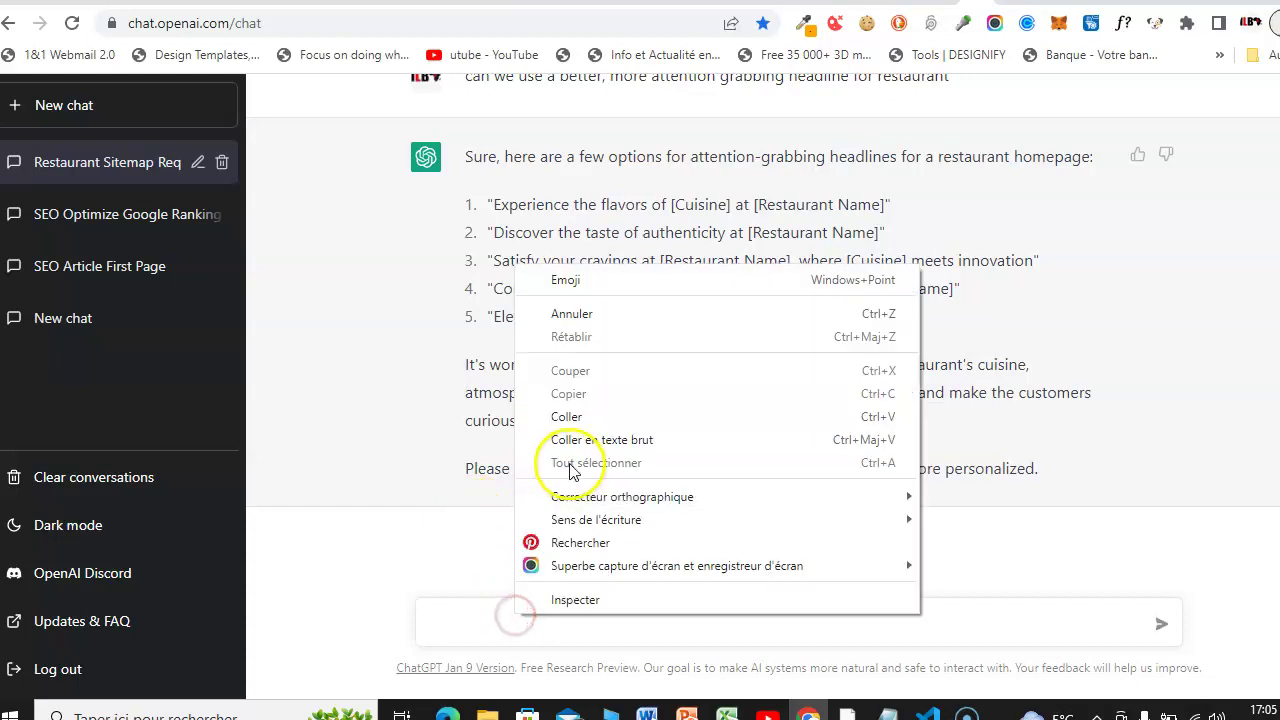
click(570, 418)
key(Return)
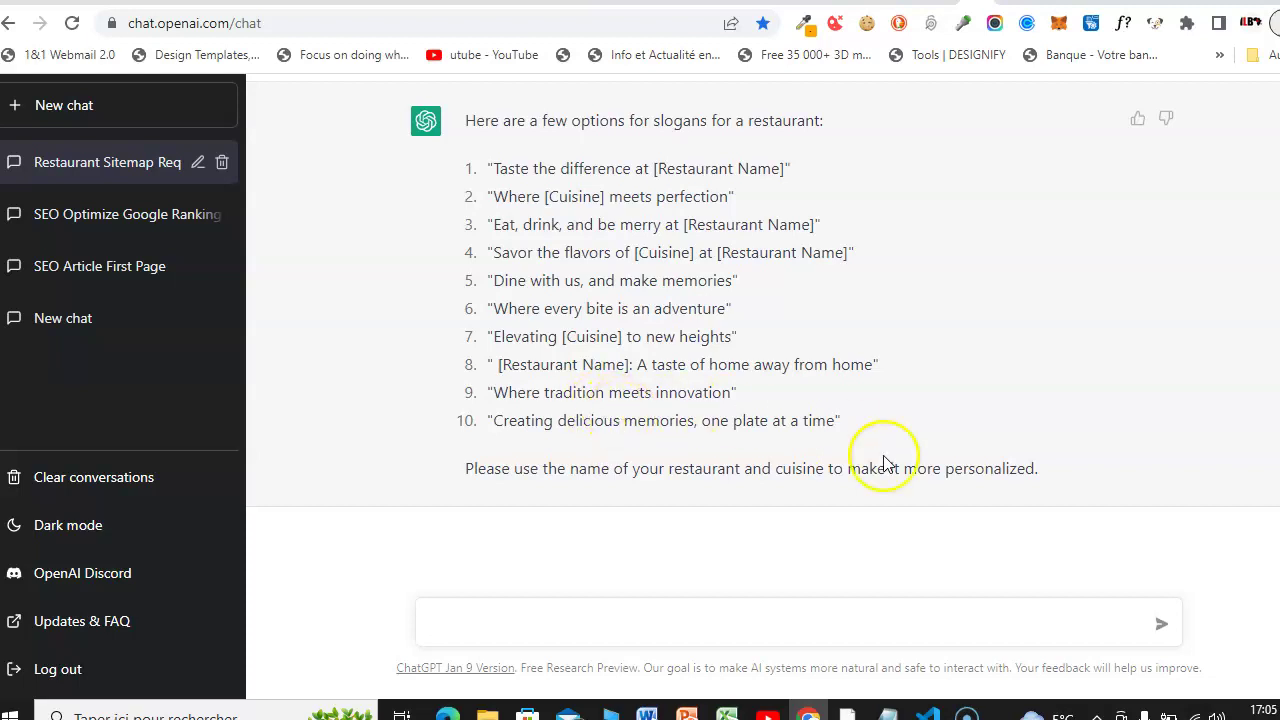
Step: Copy the line "now create content for the menu page" from the Notepad prompt list
mouse_move(888, 712)
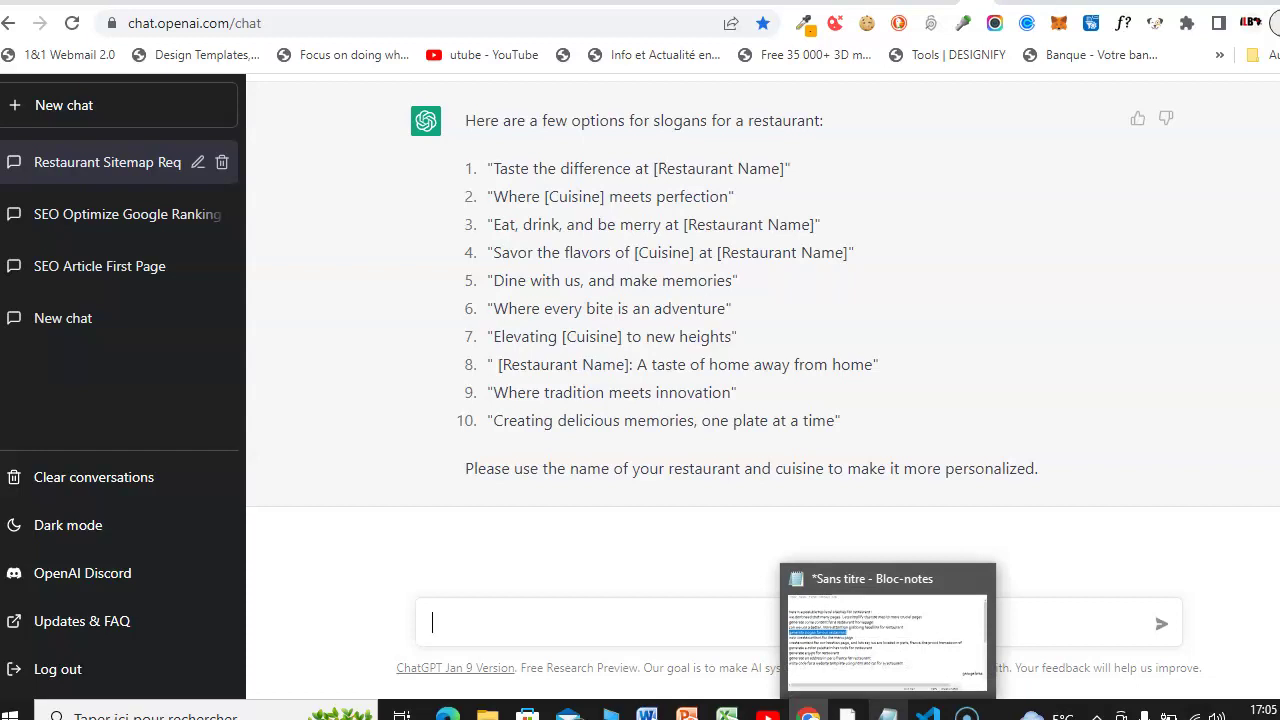
click(888, 712)
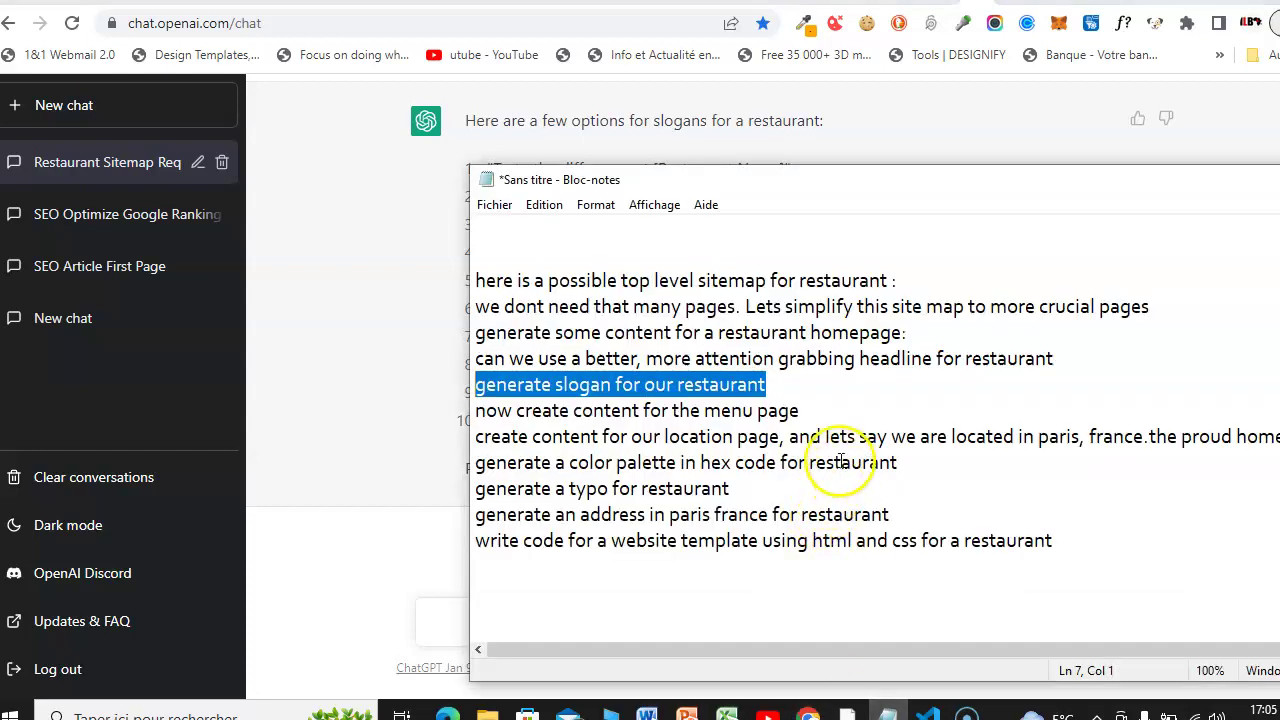
drag(800, 410, 480, 408)
right_click(480, 406)
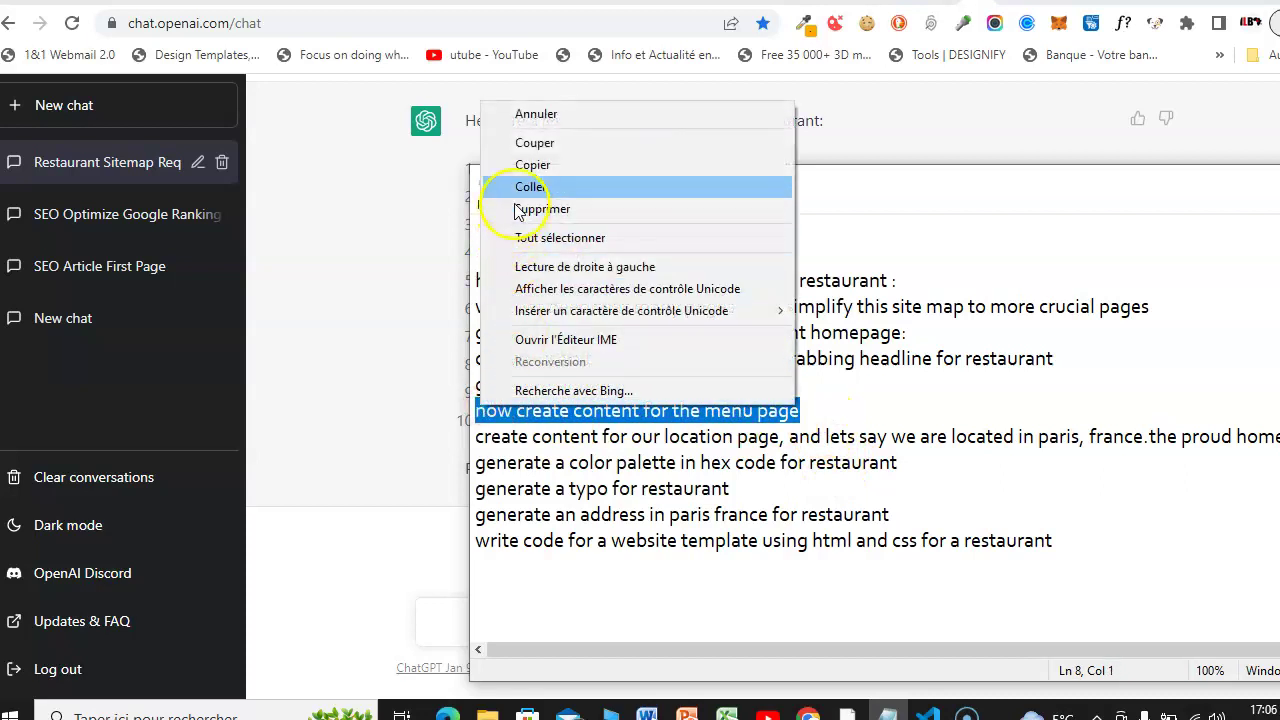
click(545, 166)
Step: Send ChatGPT the copied prompt "now create content for the menu page"
click(423, 266)
click(543, 629)
right_click(543, 632)
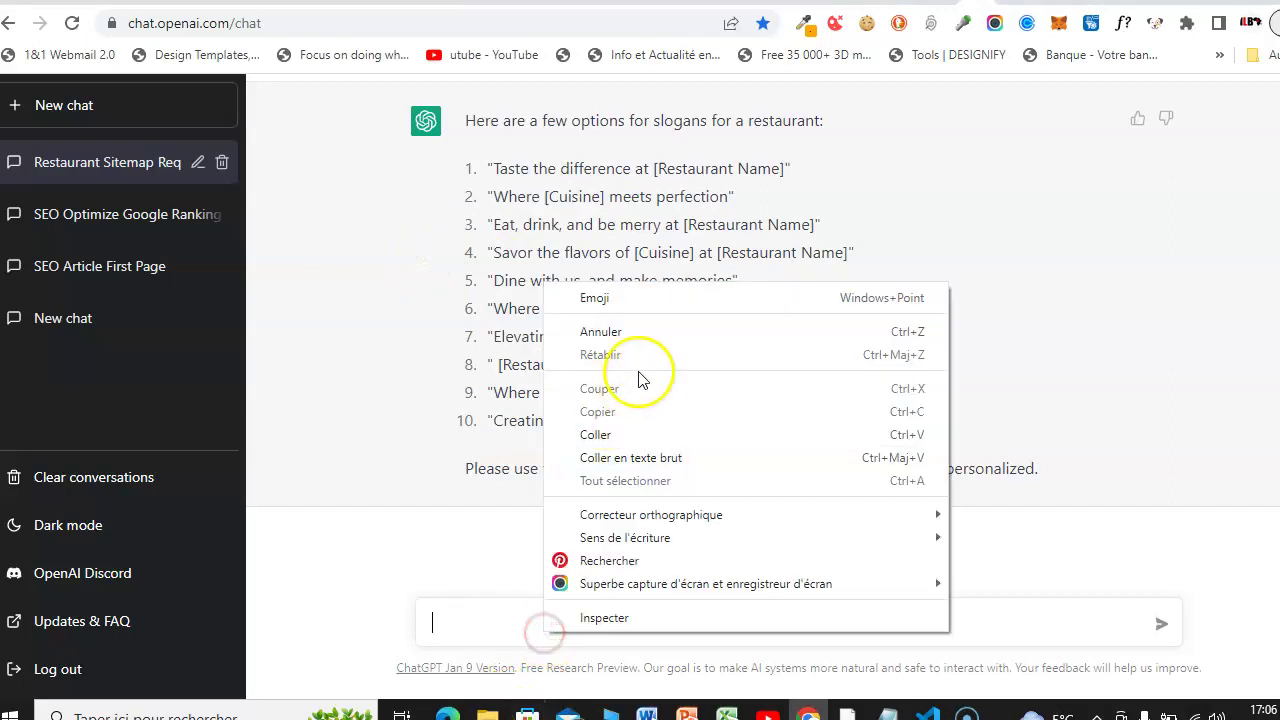
click(626, 436)
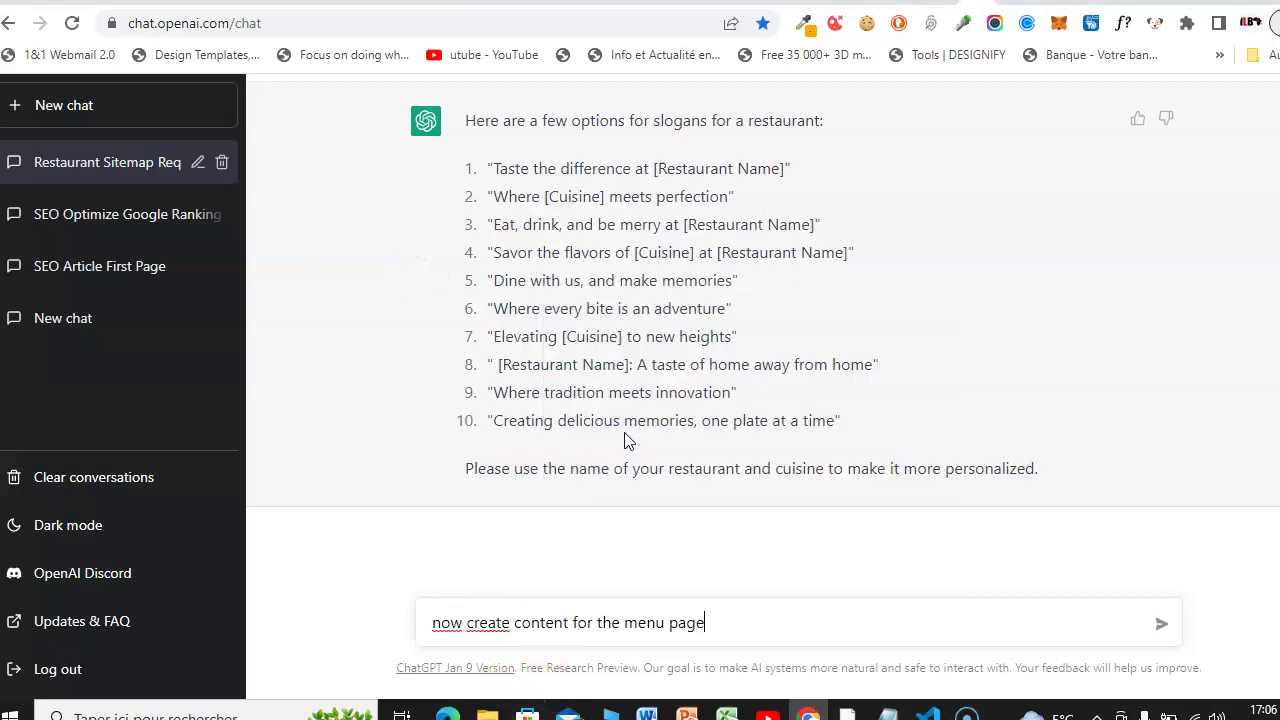
key(Return)
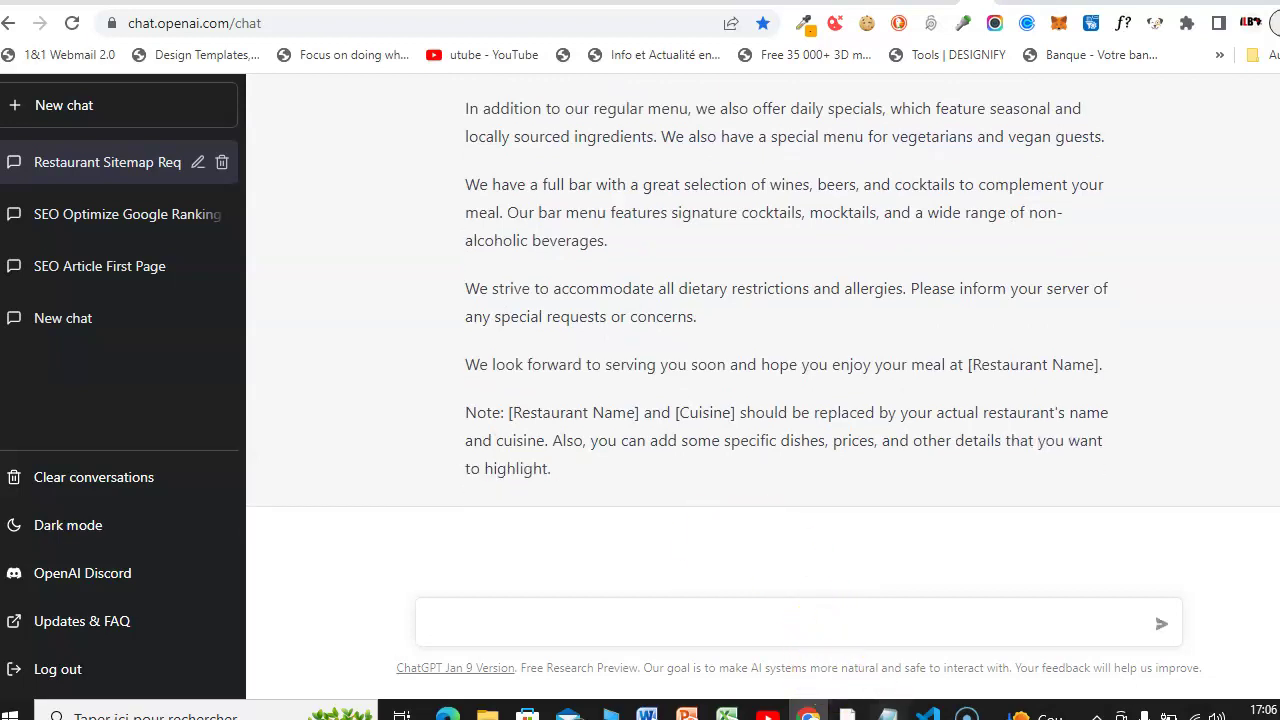
Step: Copy the whole line starting "create content for our location page, and lets say we are located in paris, france" from the Notepad prompt list
click(887, 714)
double_click(766, 438)
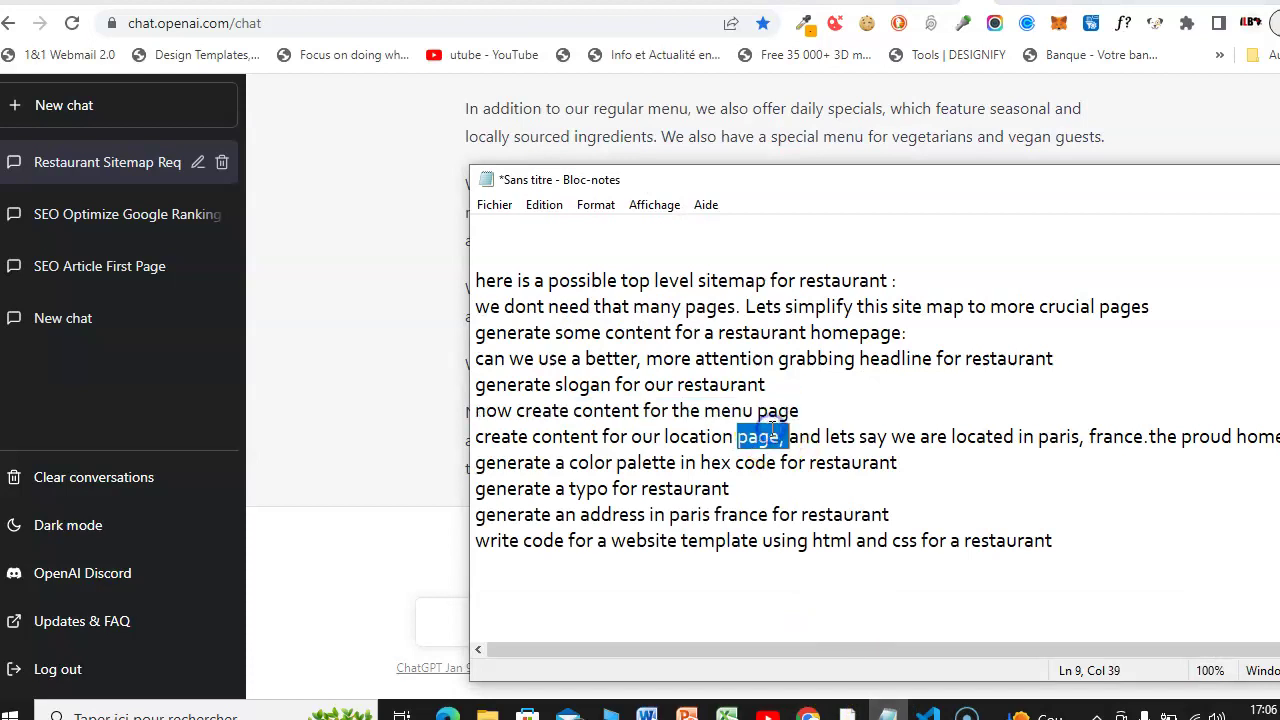
drag(468, 436, 1279, 437)
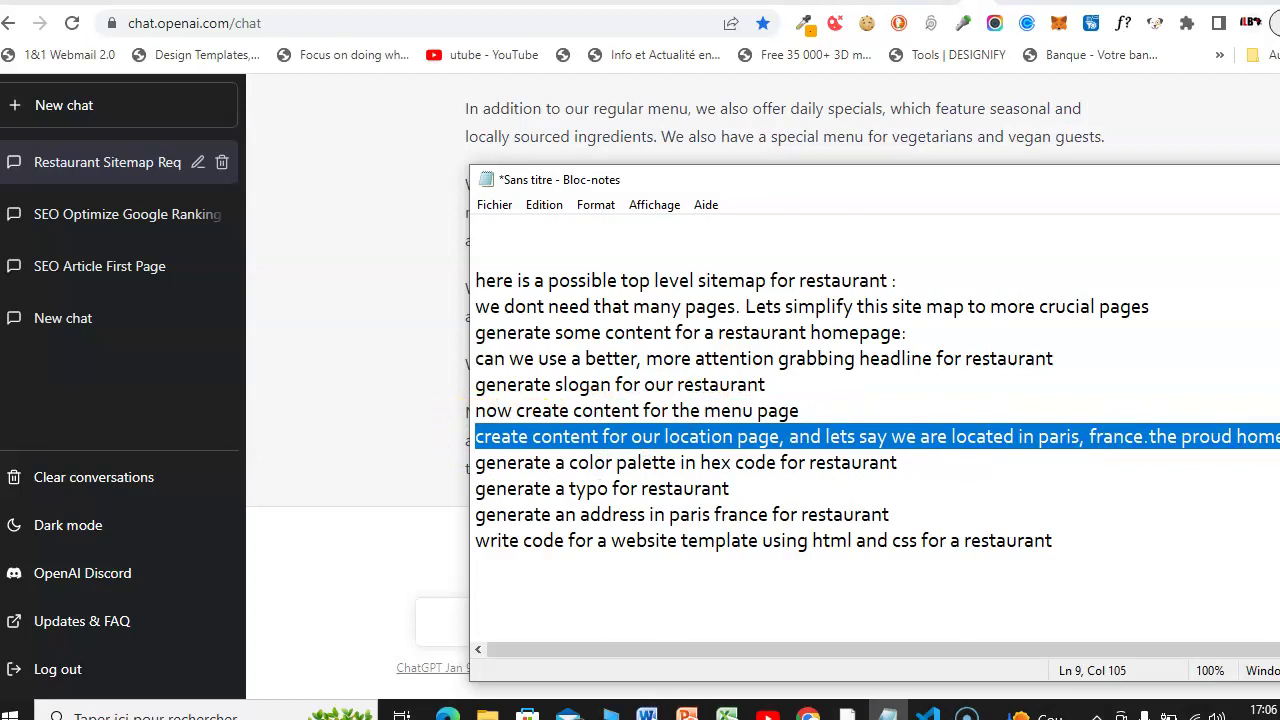
right_click(1239, 436)
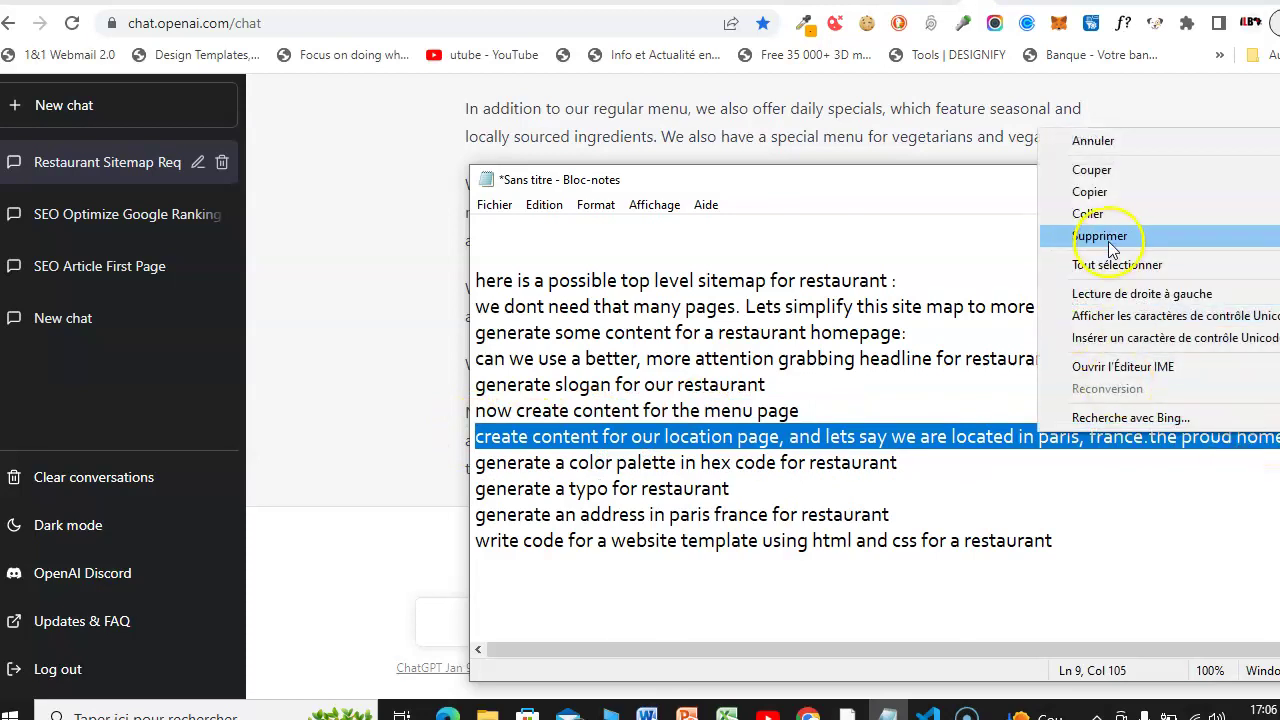
click(1117, 195)
Step: Send ChatGPT "create content for our location page, and lets say we are located in paris, france.the proud hometown of geore brassens"
click(369, 514)
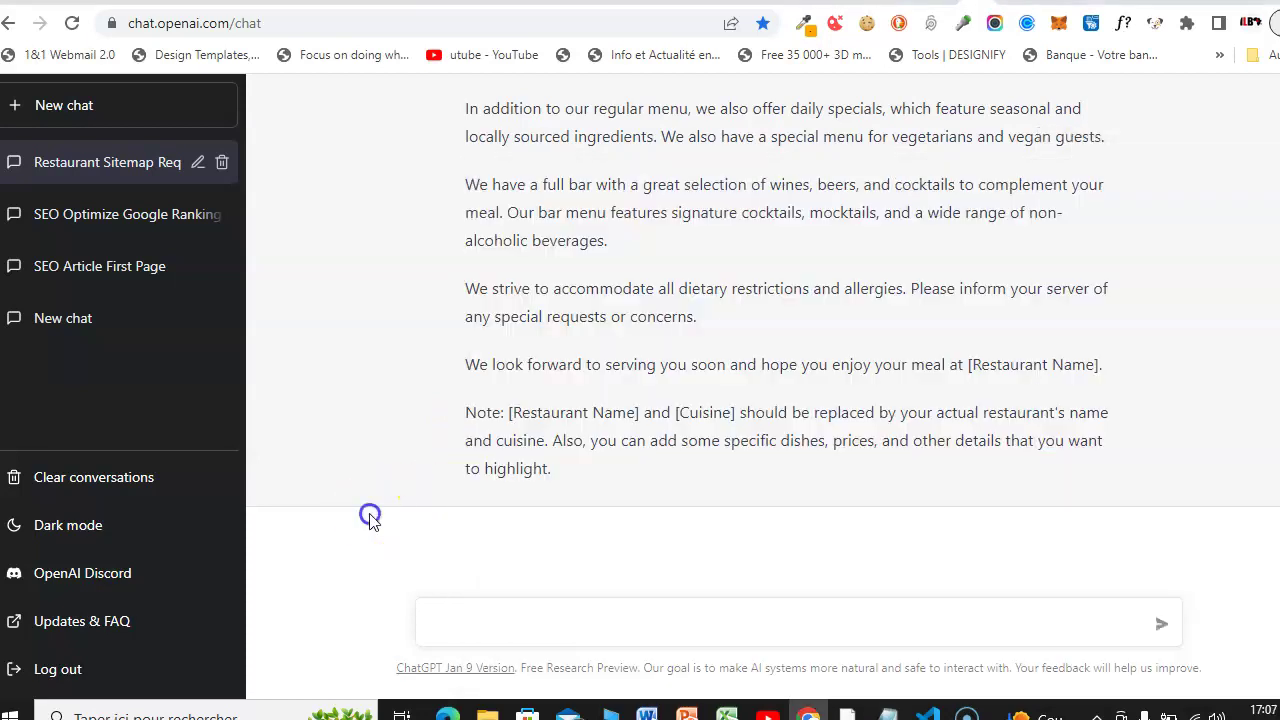
click(468, 612)
right_click(468, 612)
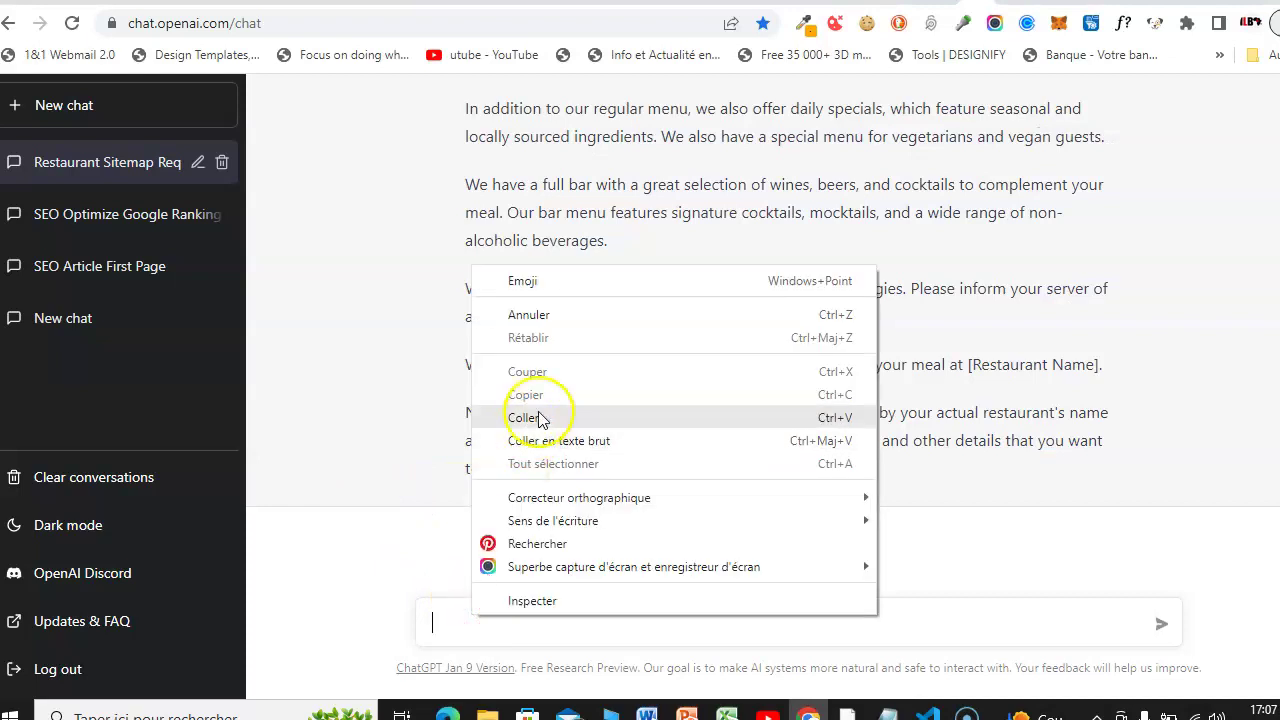
click(539, 416)
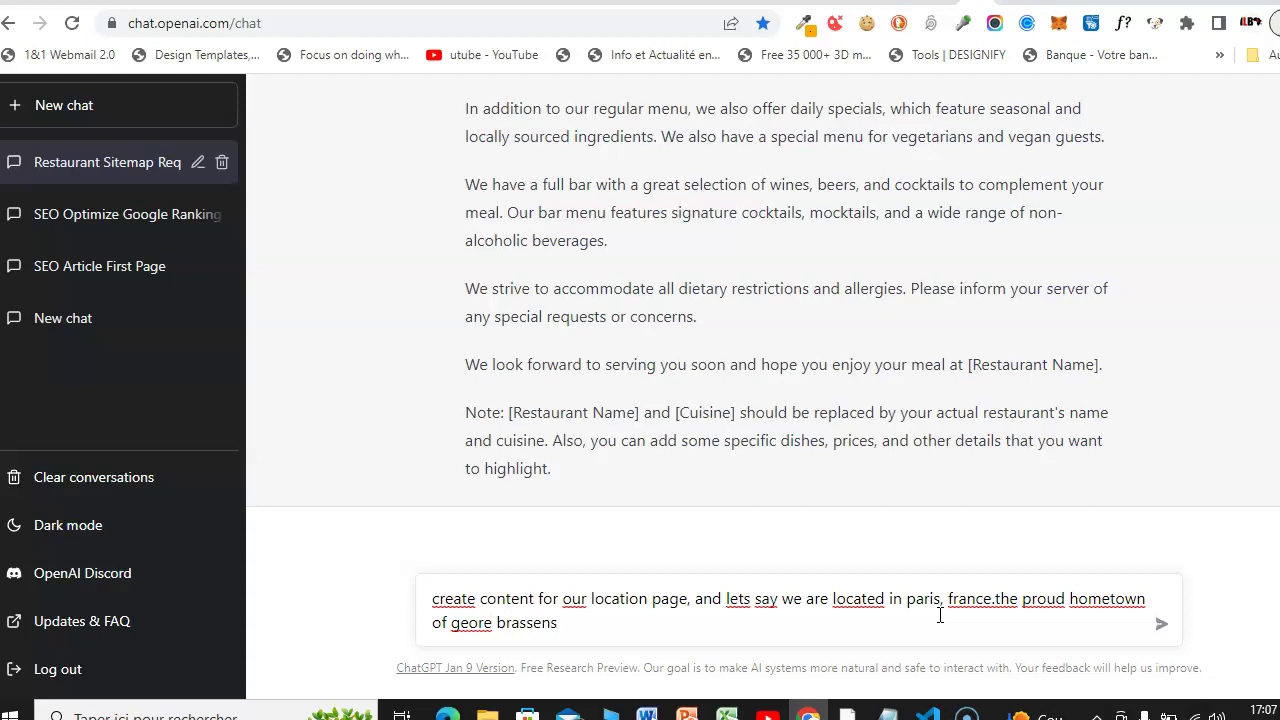
key(Return)
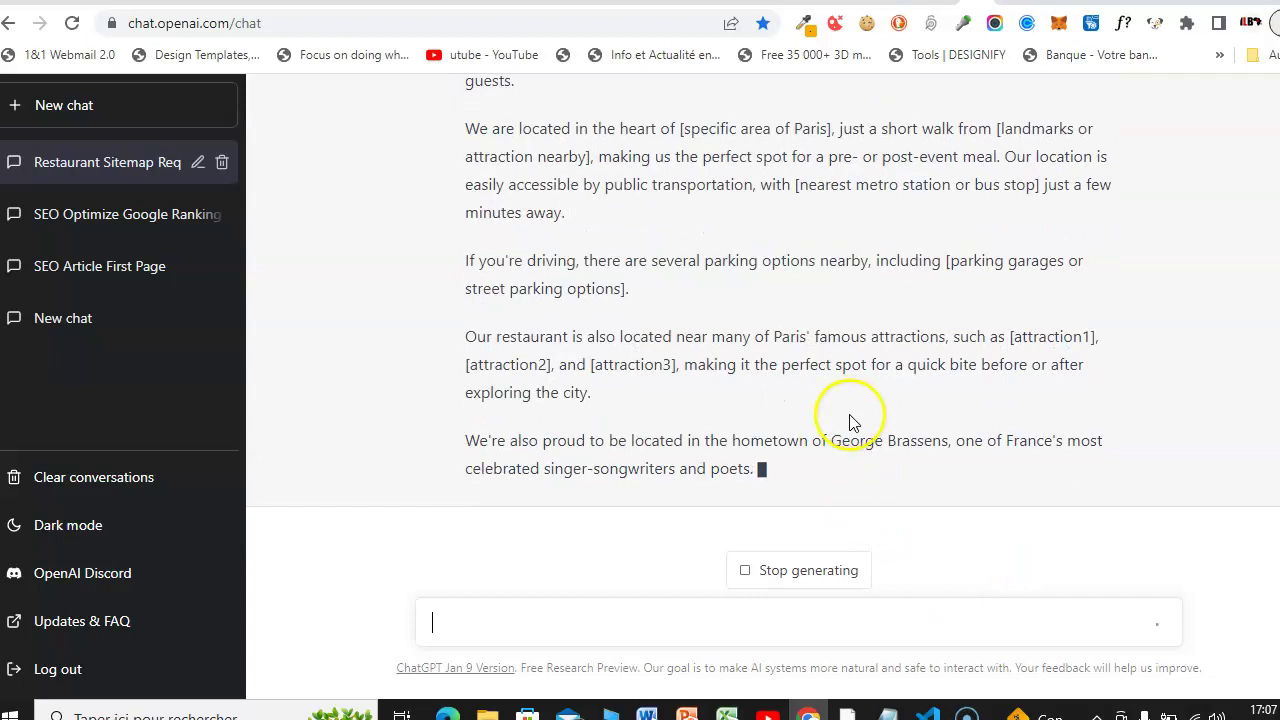
Step: Copy the line "generate a color palette in hex code for restaurant" from the Notepad prompt list
click(890, 713)
drag(901, 465, 473, 465)
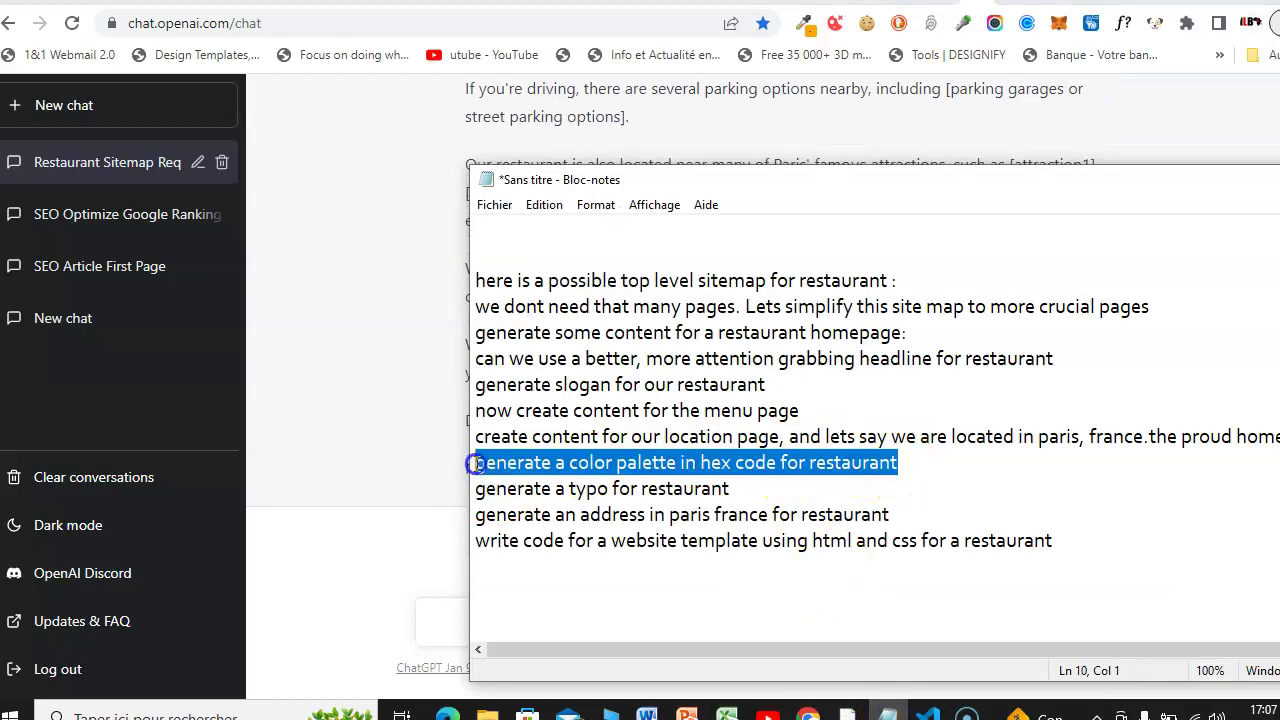
right_click(473, 463)
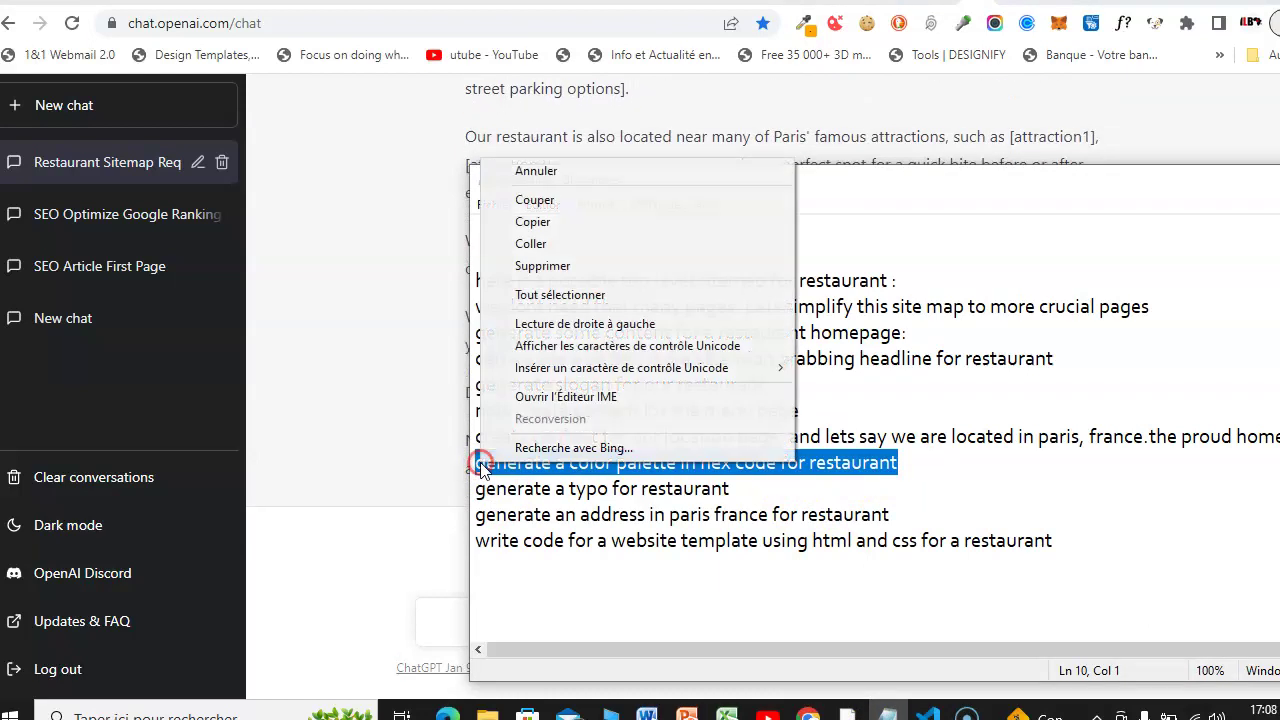
click(554, 219)
Step: Return to ChatGPT and highlight the location page reply from its George Brassens paragraph back to its opening to review it
click(419, 287)
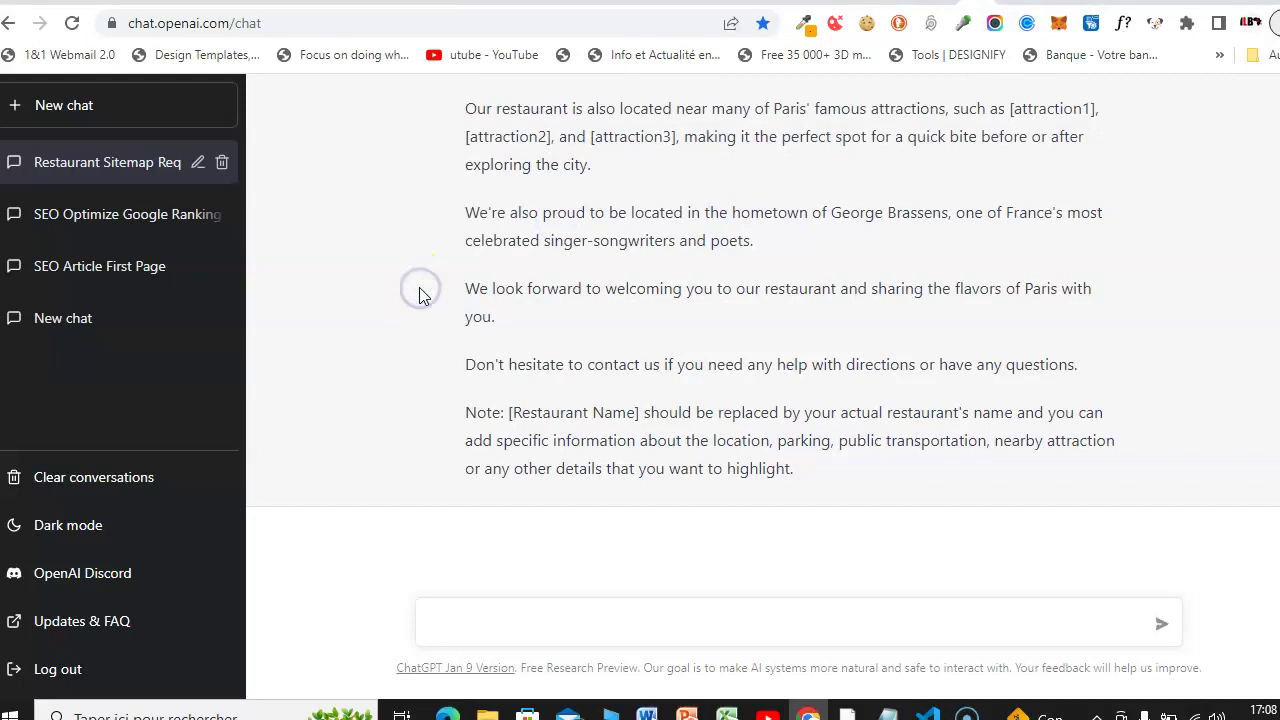
click(643, 418)
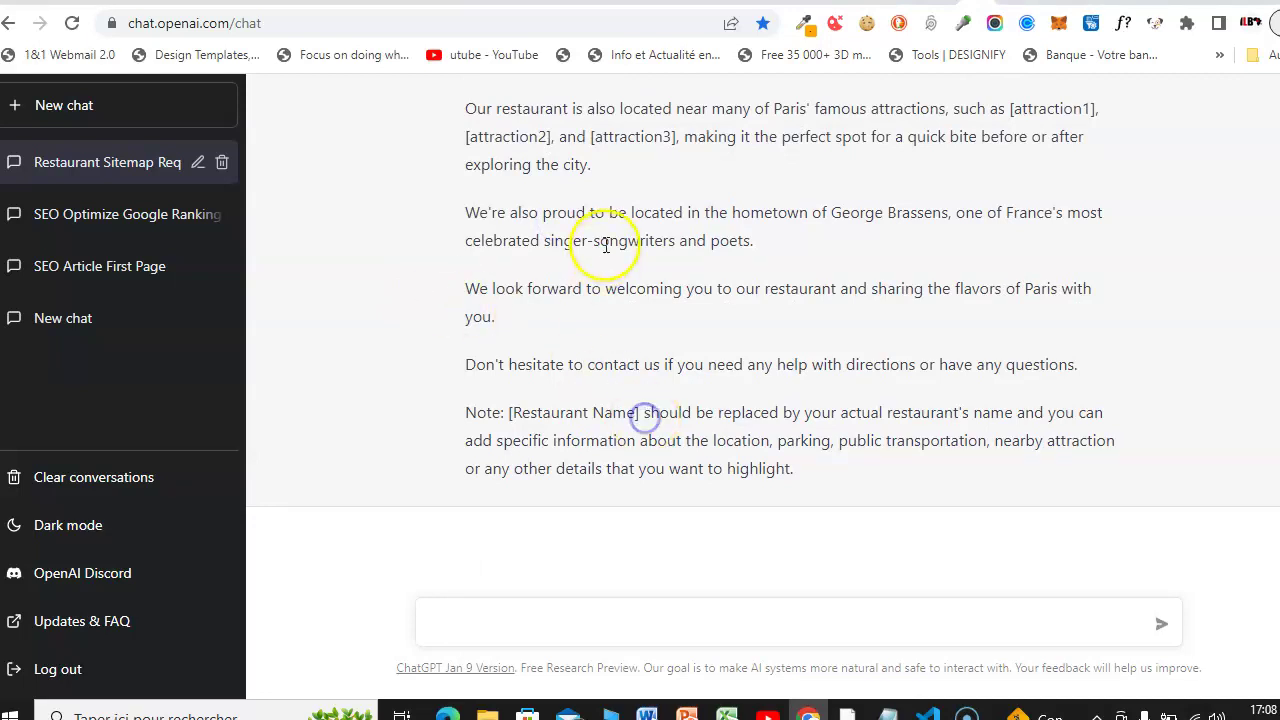
drag(733, 212, 763, 397)
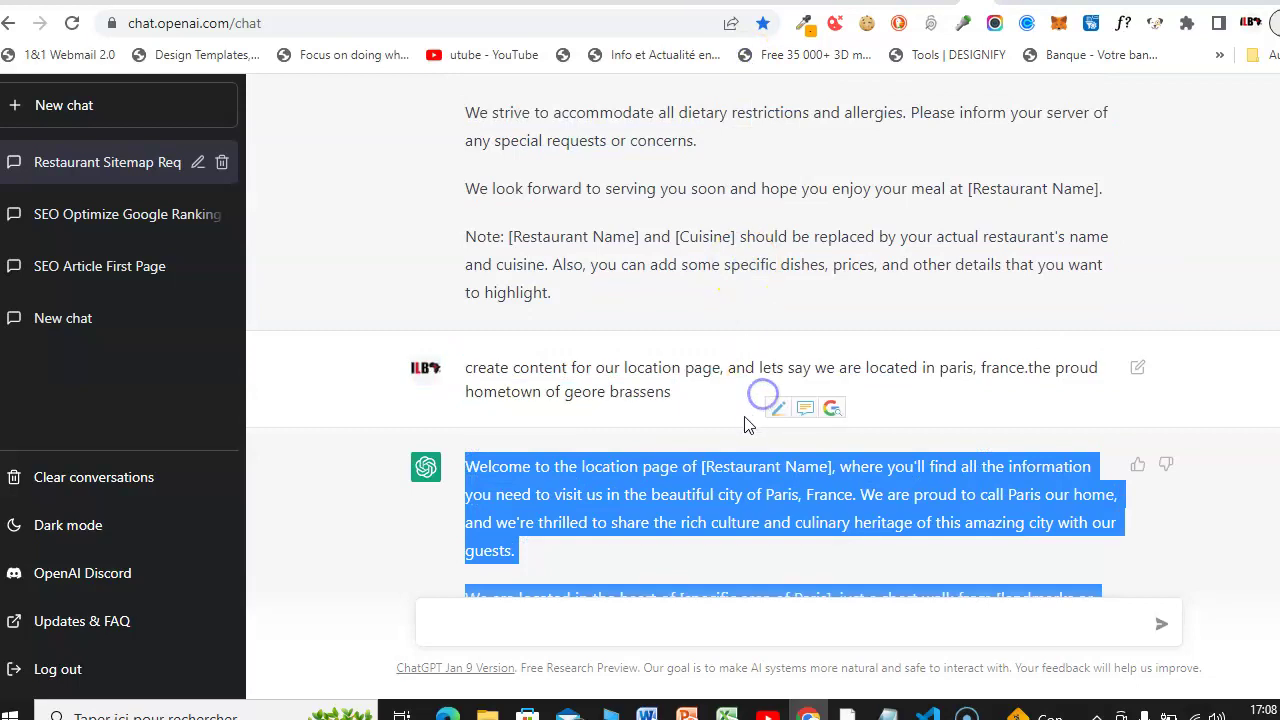
Step: Clear the highlight on the location page reply and send ChatGPT "generate a color palette in hex code for restaurant"
click(721, 418)
scroll(721, 418, down, 7)
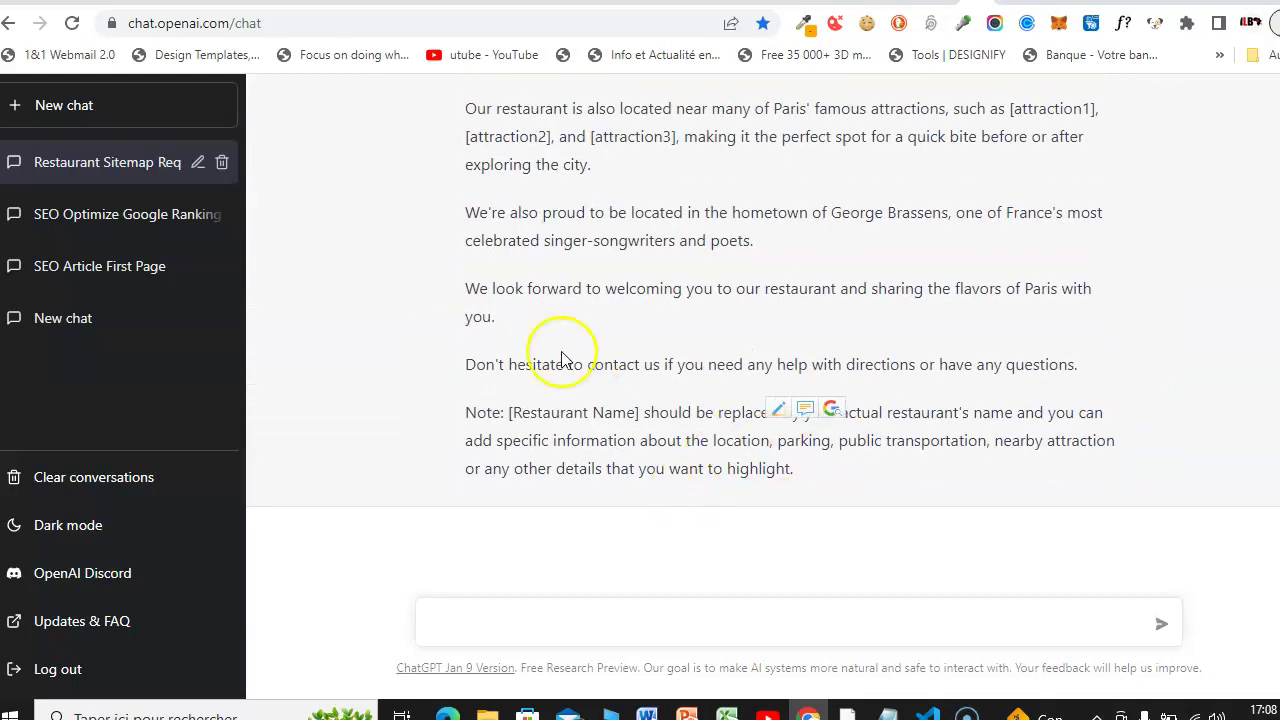
click(555, 405)
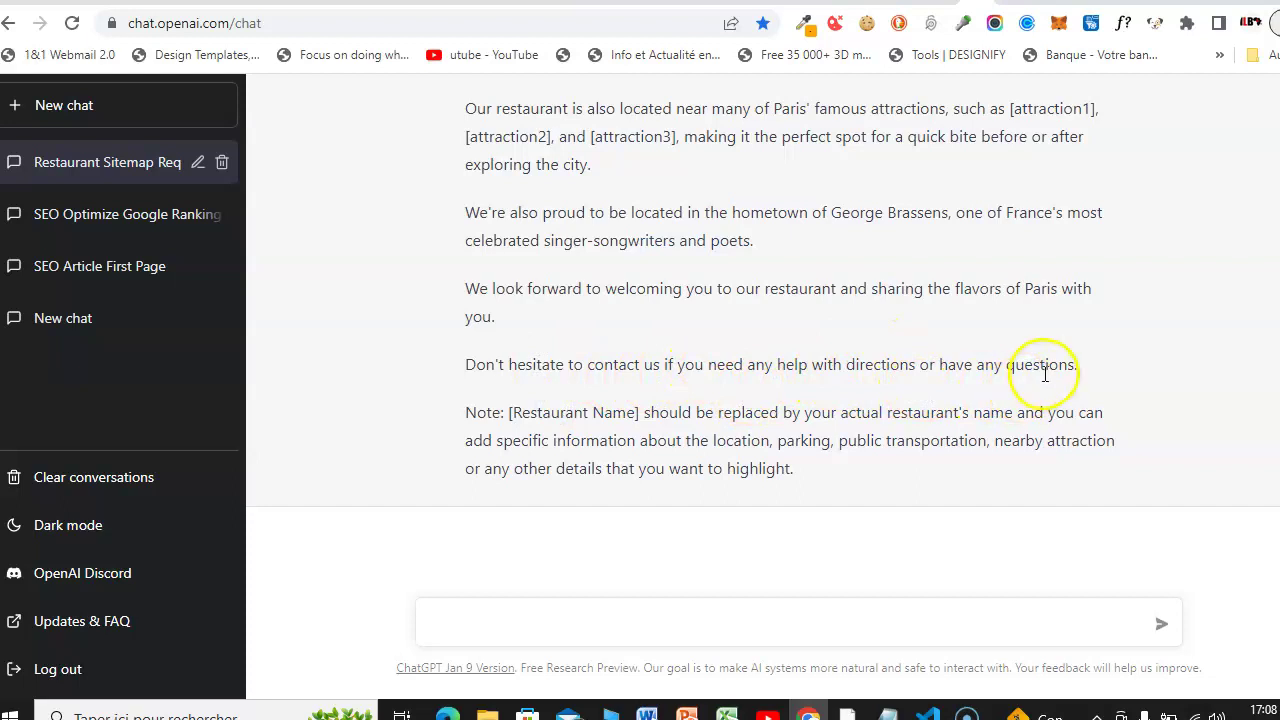
click(457, 615)
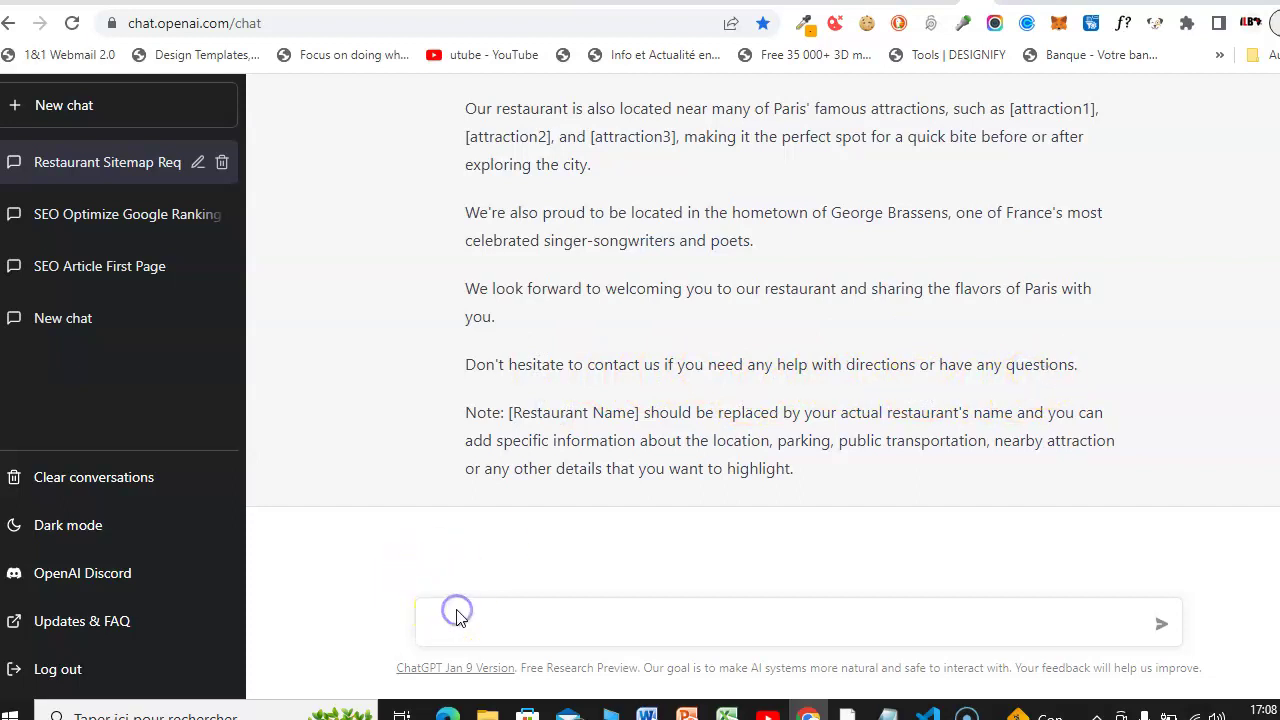
right_click(453, 616)
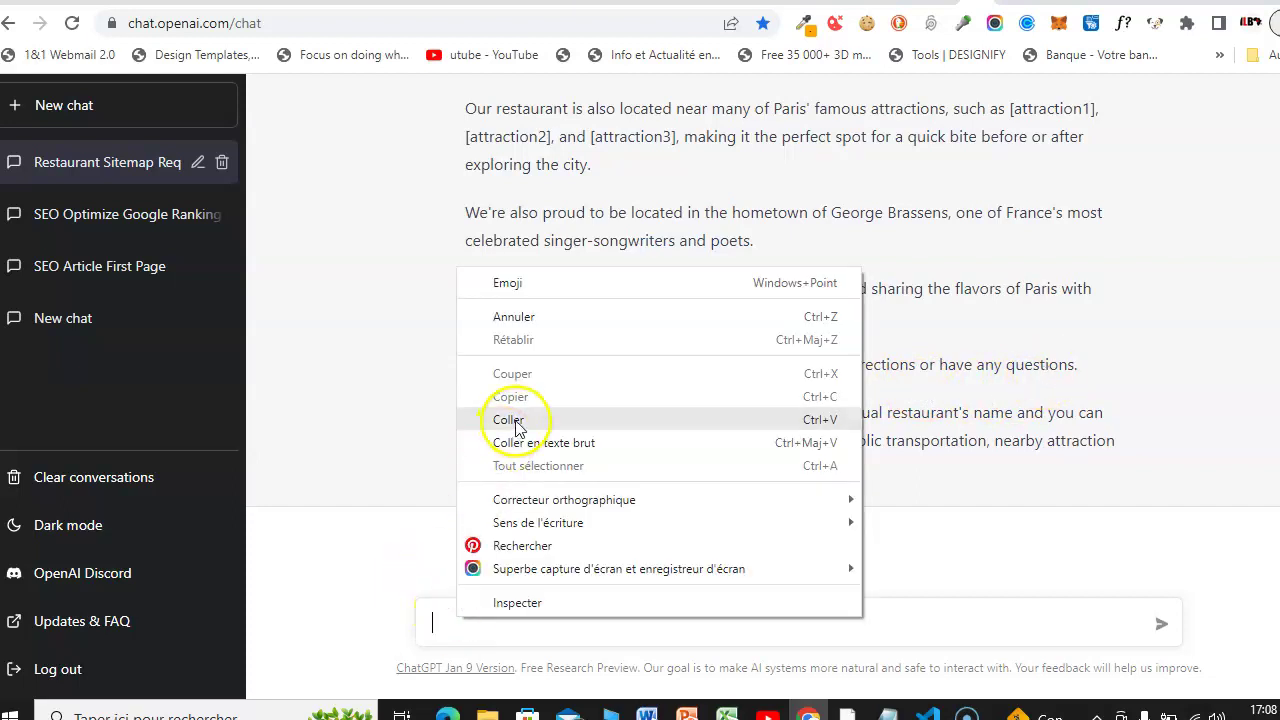
click(510, 420)
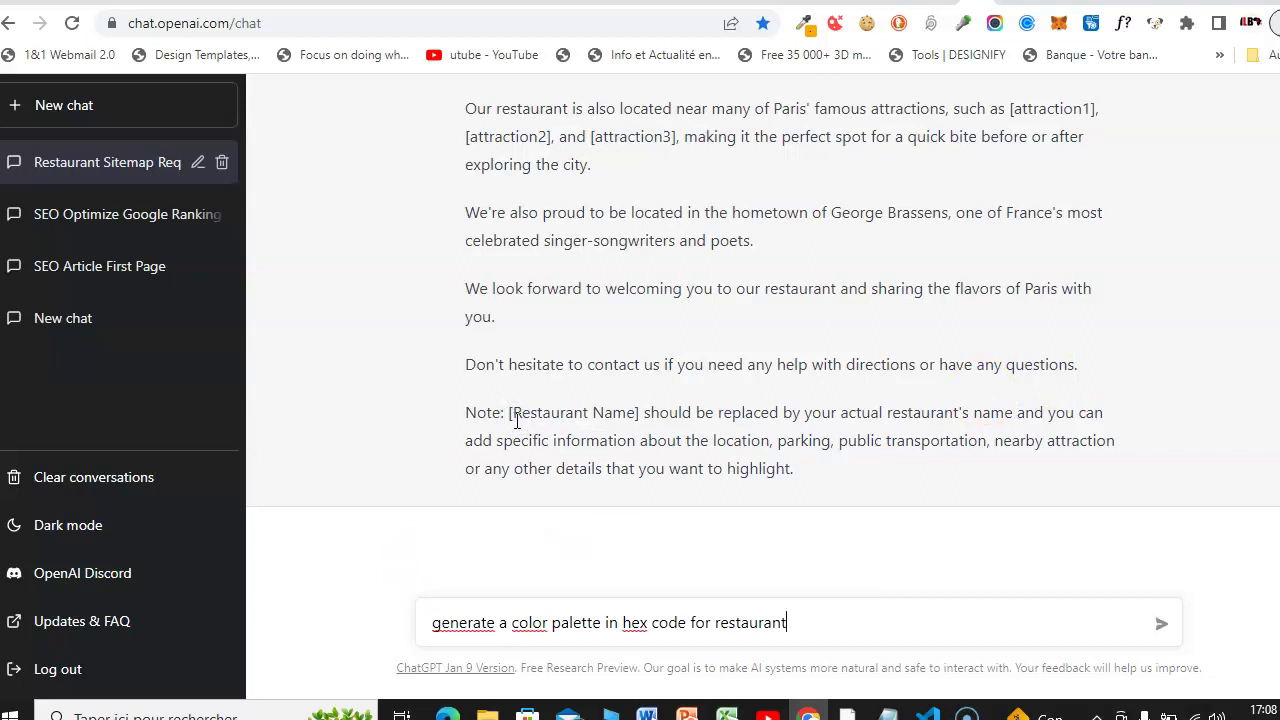
key(Return)
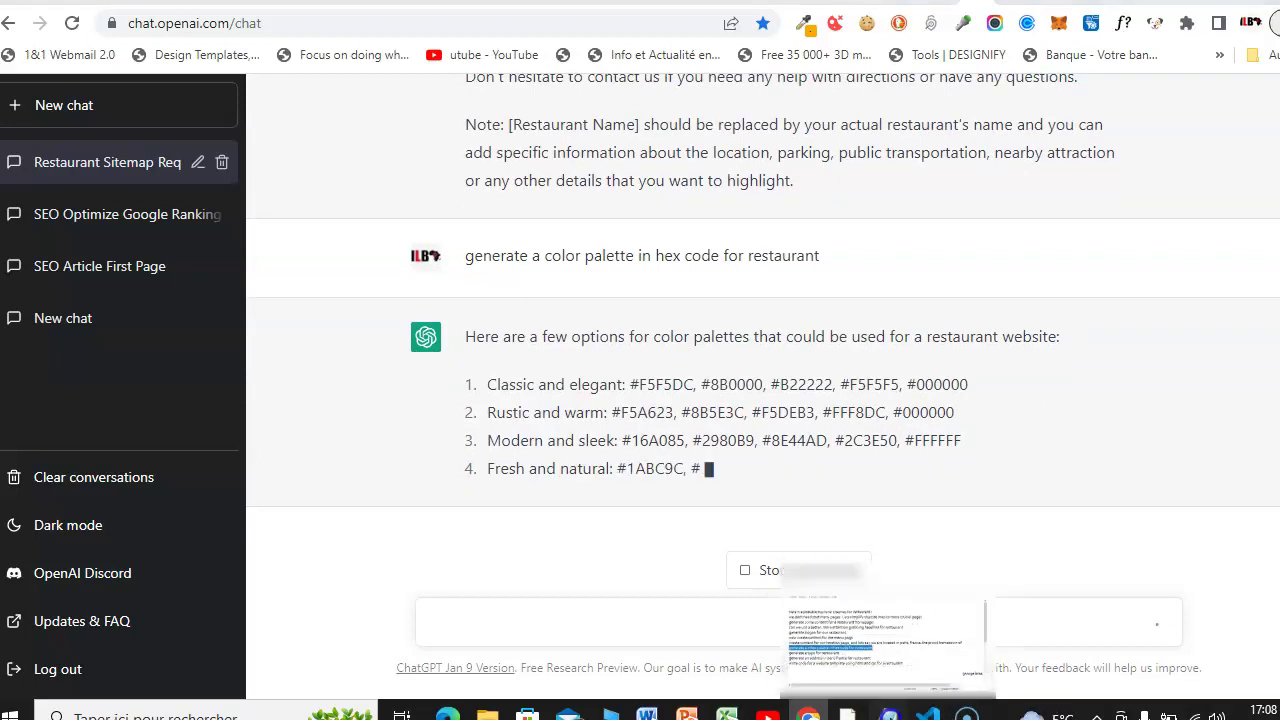
Step: Switch to Notepad and copy the line "generate a typo for restaurant" from the prompt list
click(887, 712)
drag(740, 490, 490, 492)
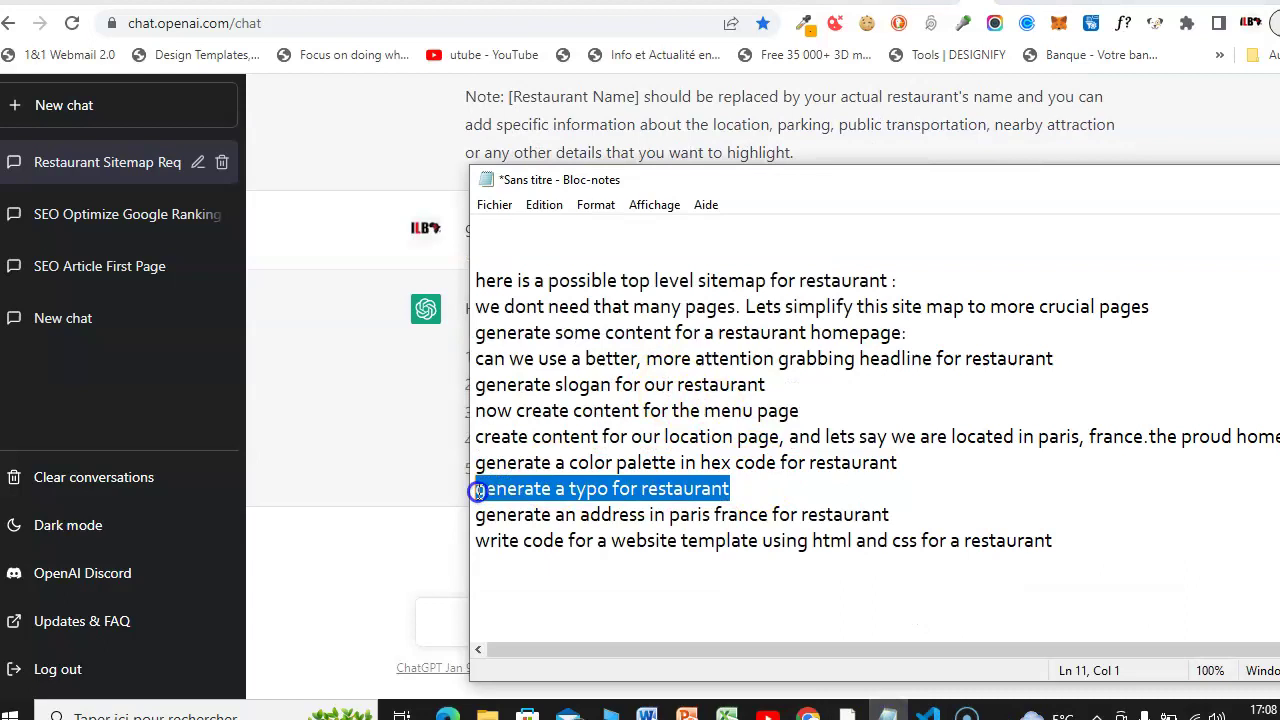
right_click(478, 491)
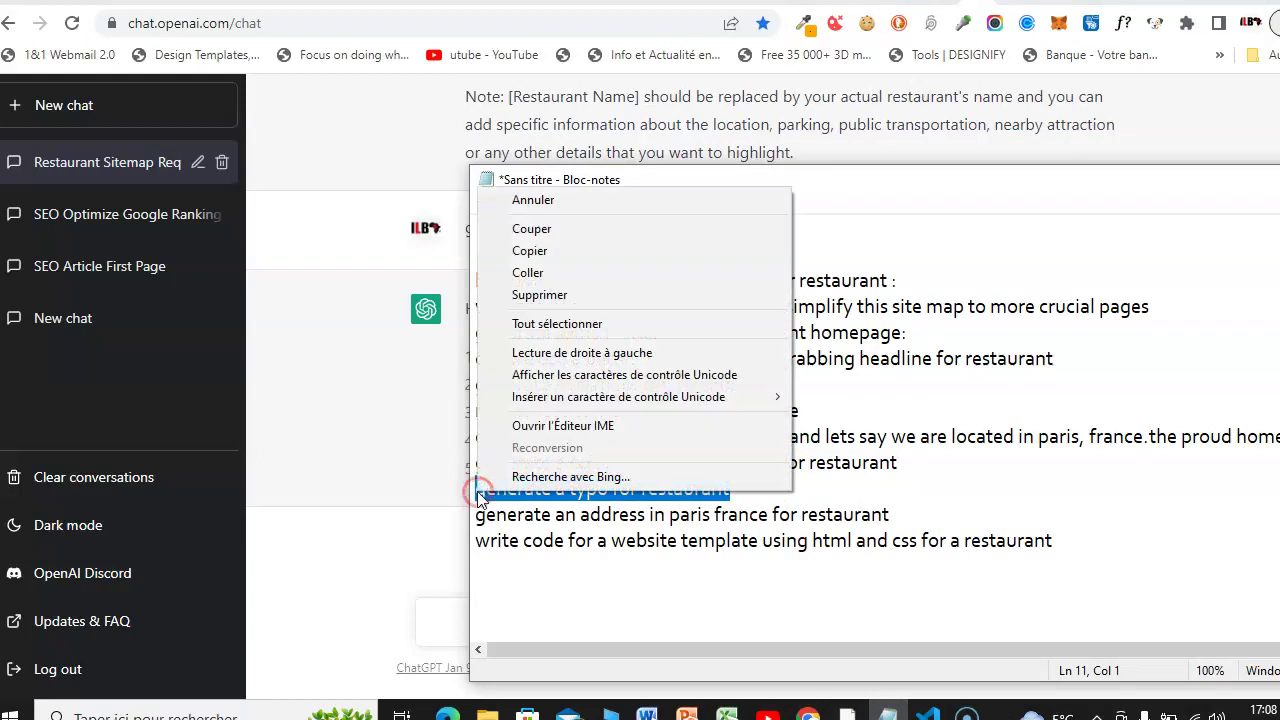
click(583, 257)
scroll(416, 381, down, 1)
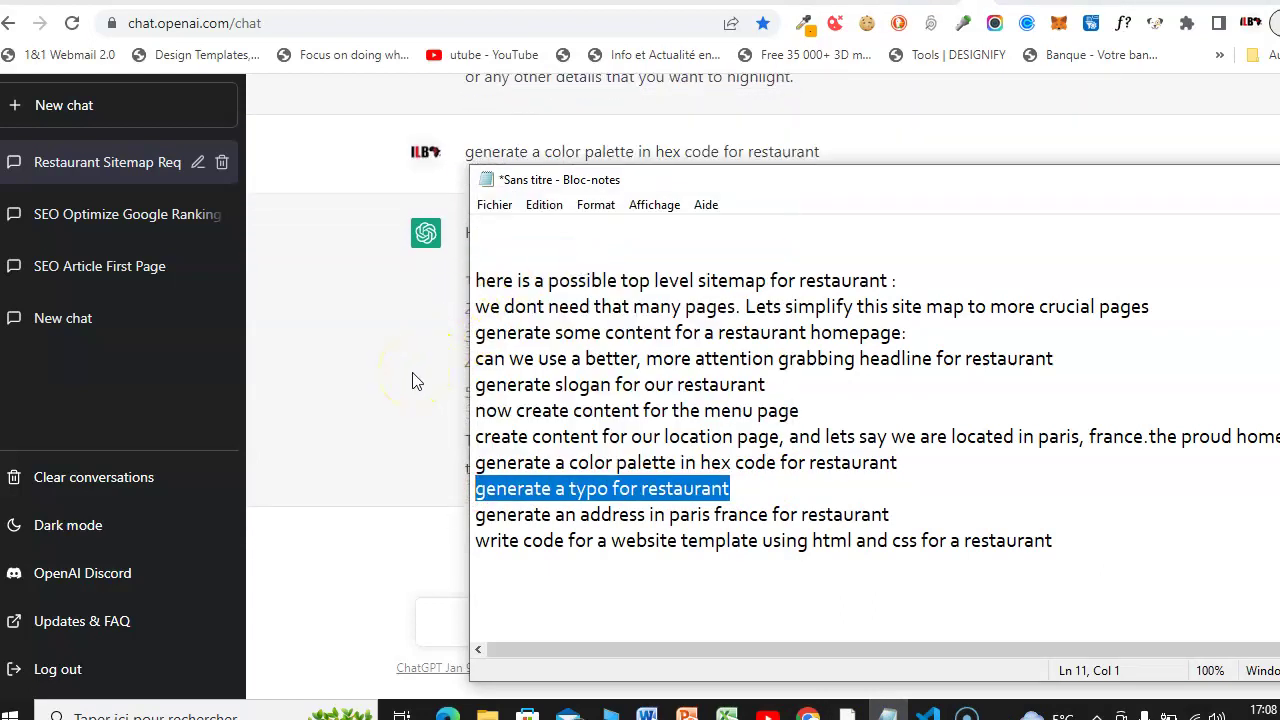
Step: Return to ChatGPT and send the copied prompt "generate a typo for restaurant"
click(416, 381)
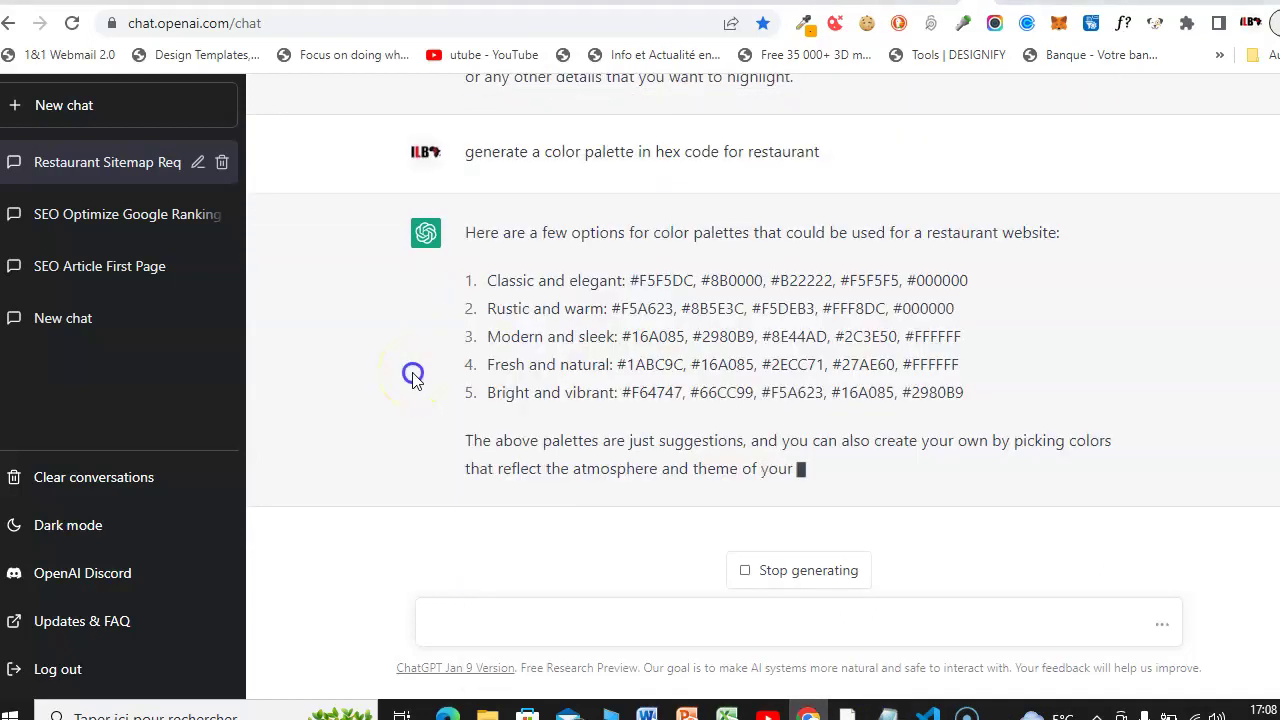
click(633, 619)
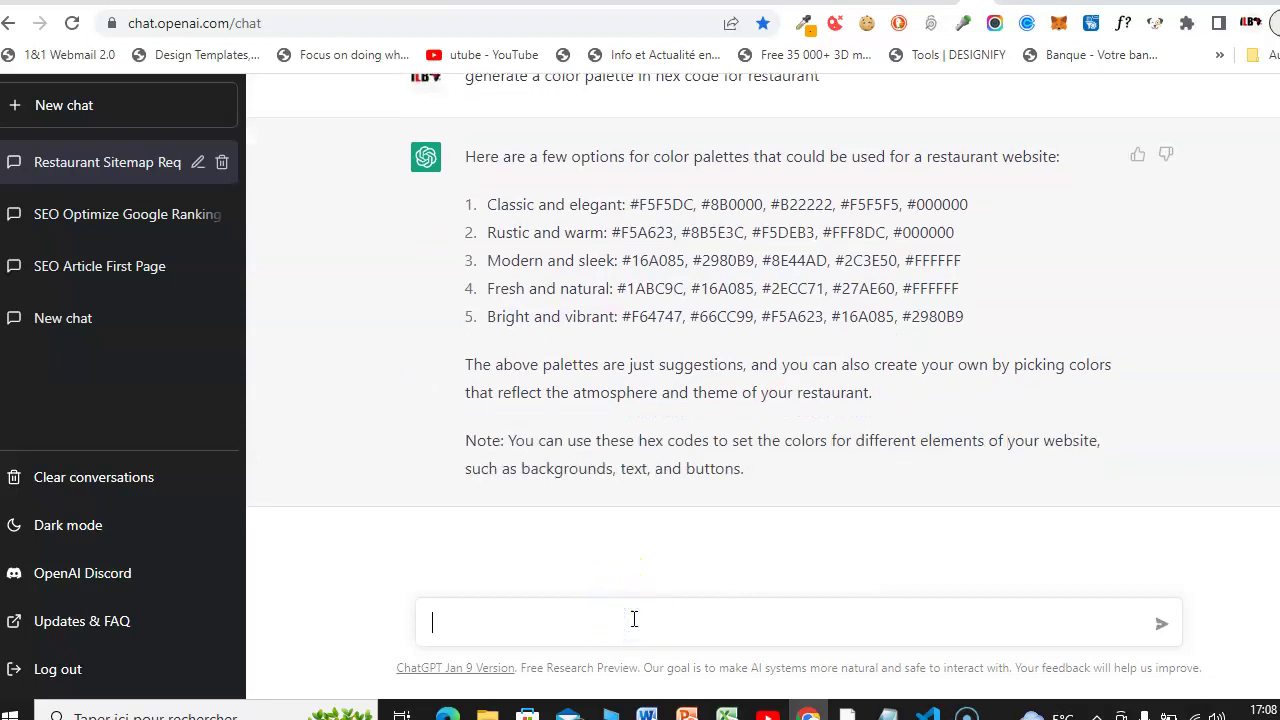
right_click(633, 619)
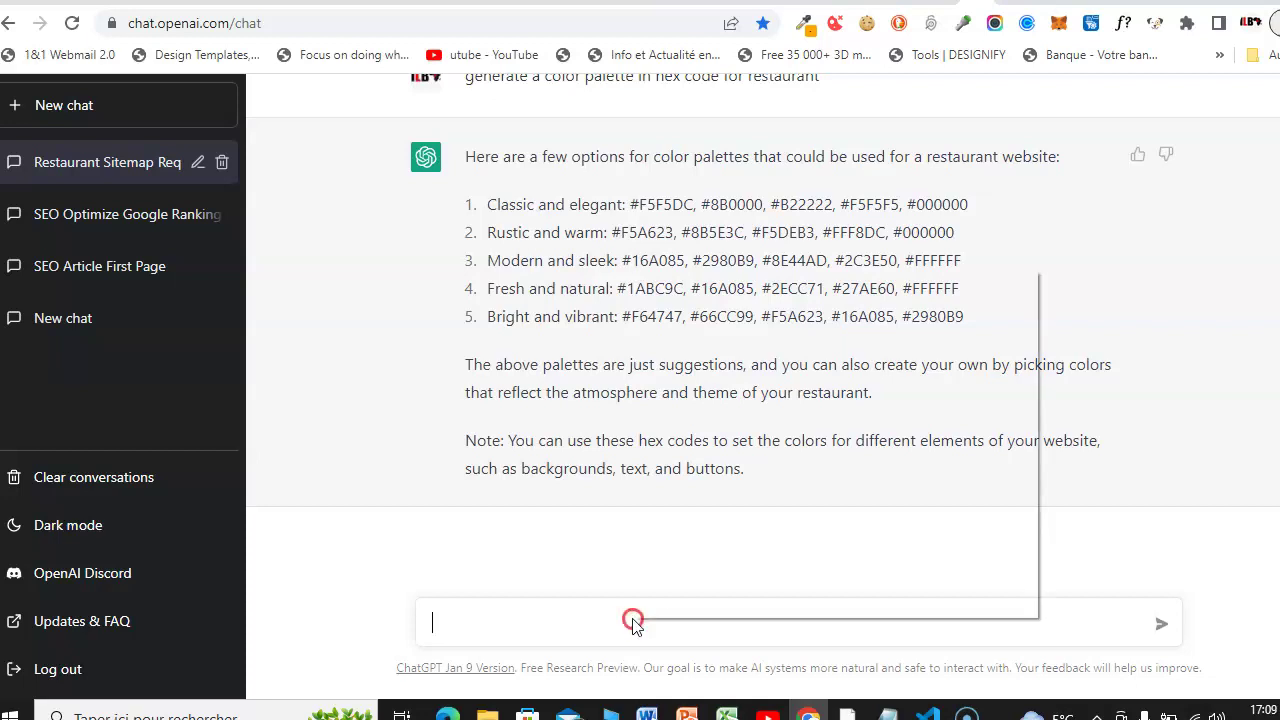
click(766, 418)
key(Return)
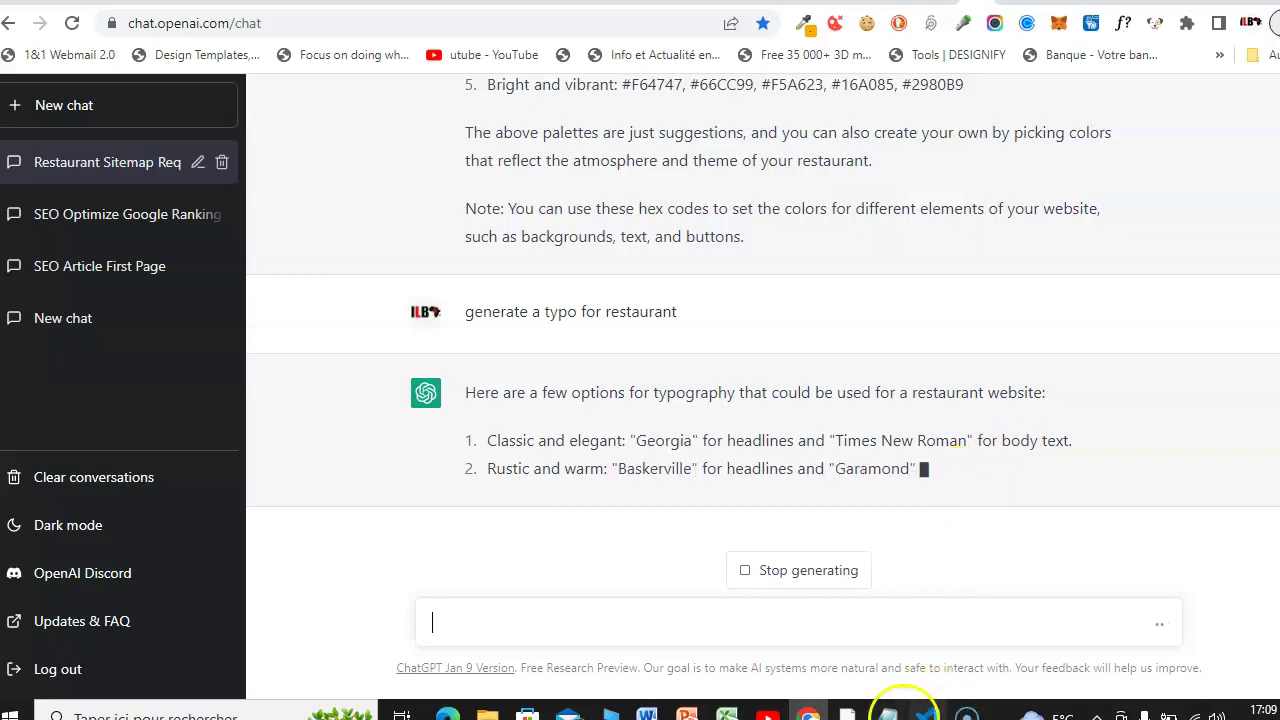
Step: Switch to Notepad and copy the line "generate an address in paris france for restaurant" from the prompt list
click(887, 714)
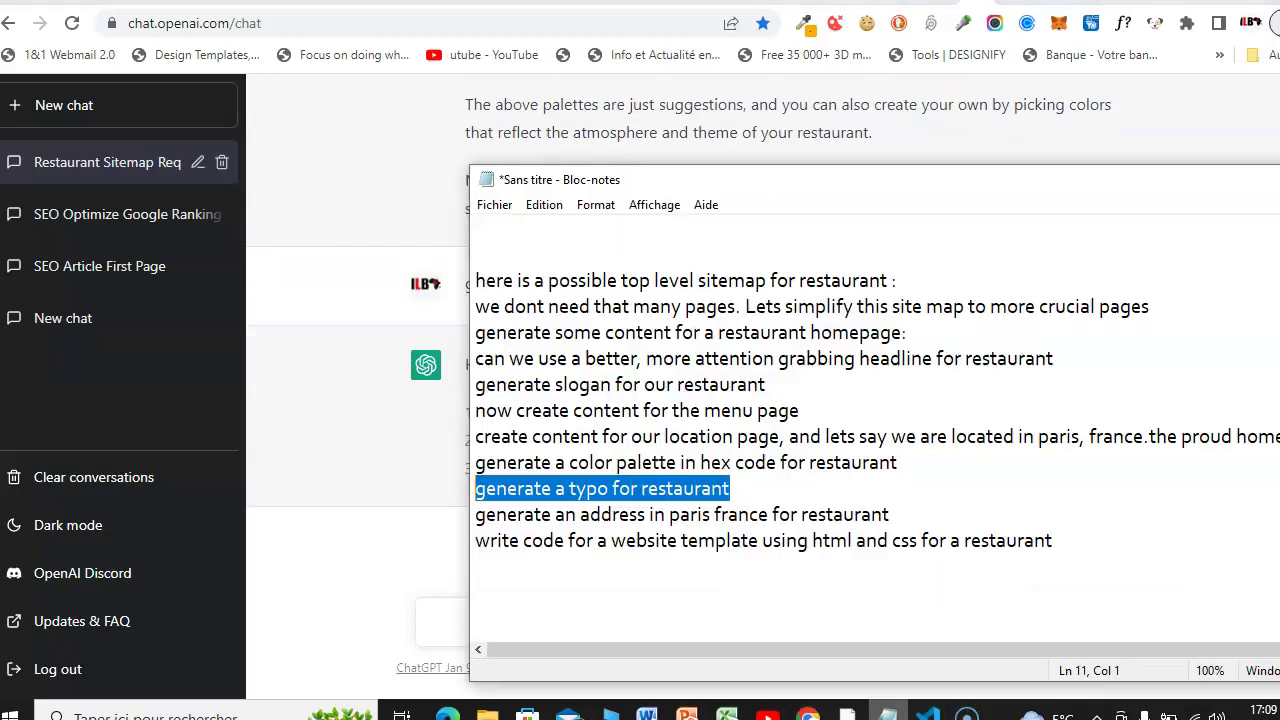
click(886, 514)
drag(897, 514, 468, 514)
right_click(506, 510)
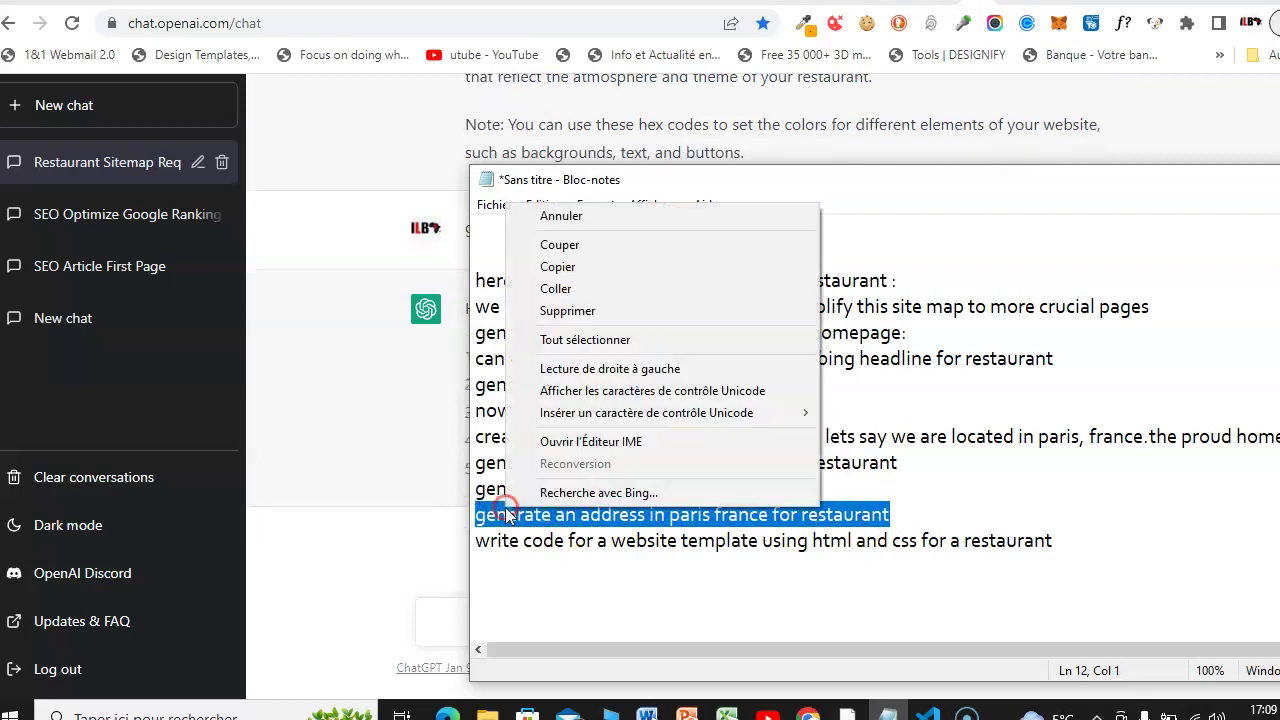
click(570, 266)
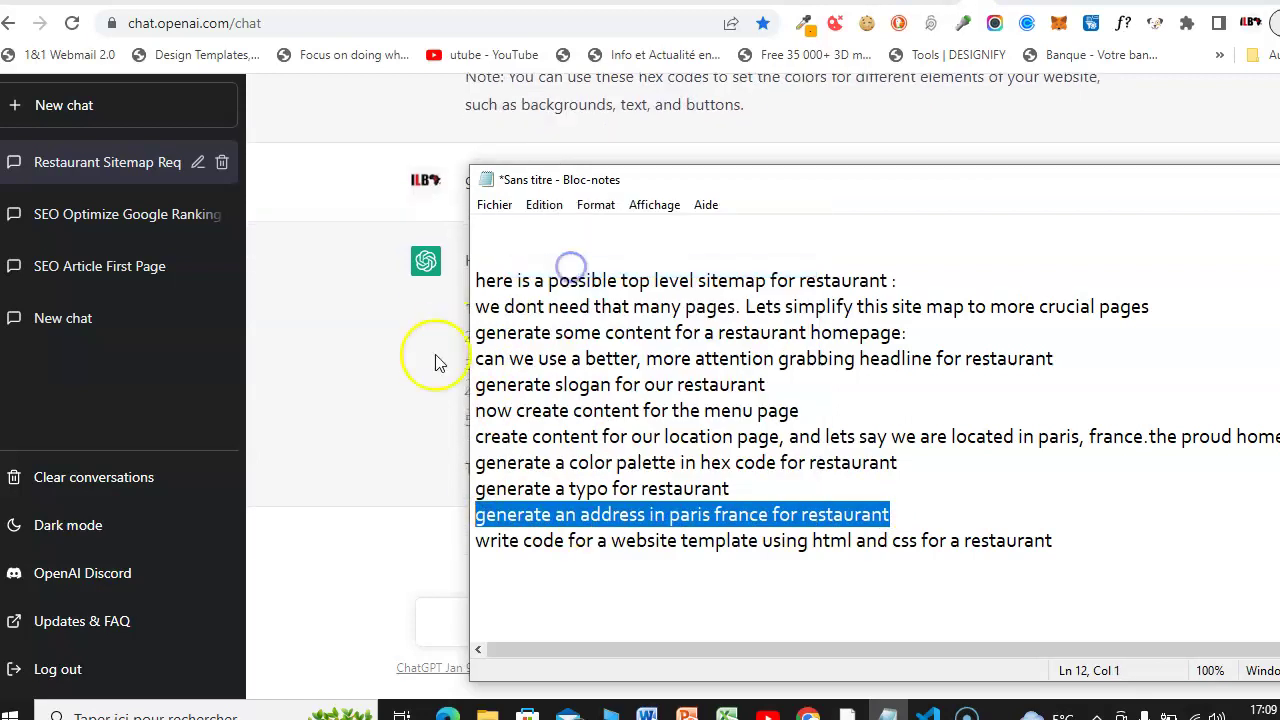
Step: Return to ChatGPT and send the copied prompt "generate an address in paris france for restaurant"
click(405, 383)
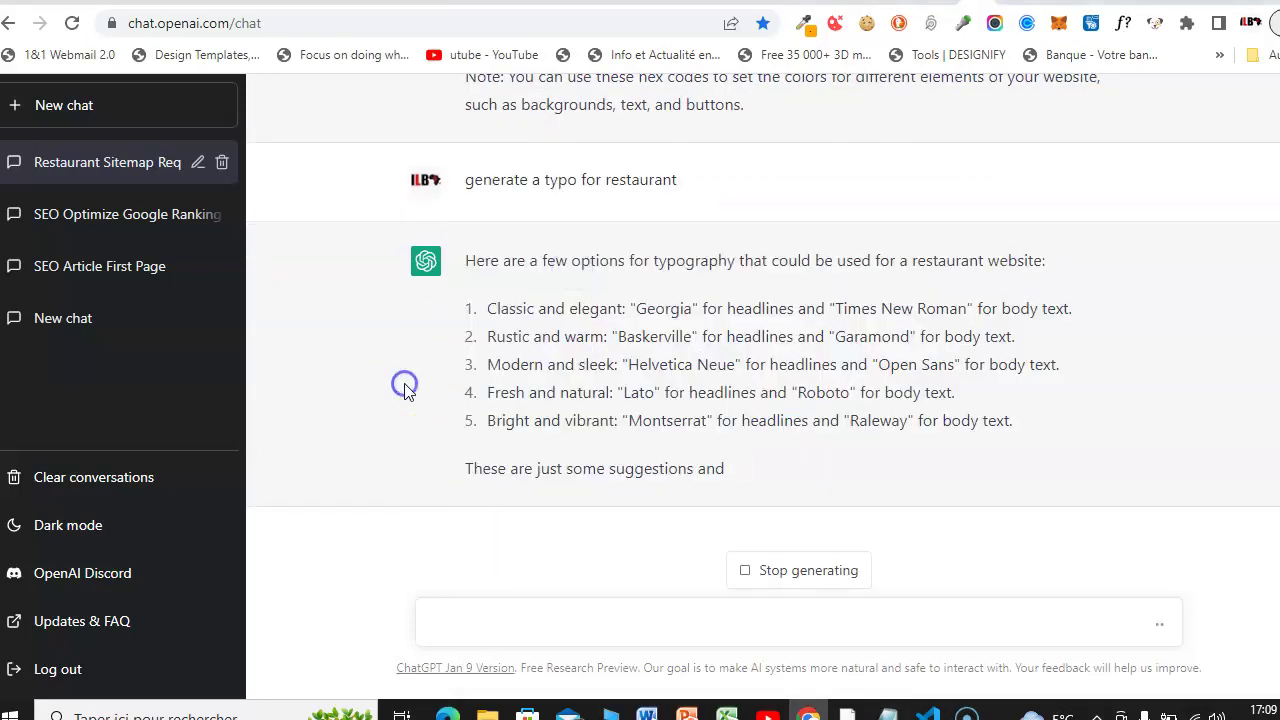
click(584, 618)
right_click(584, 618)
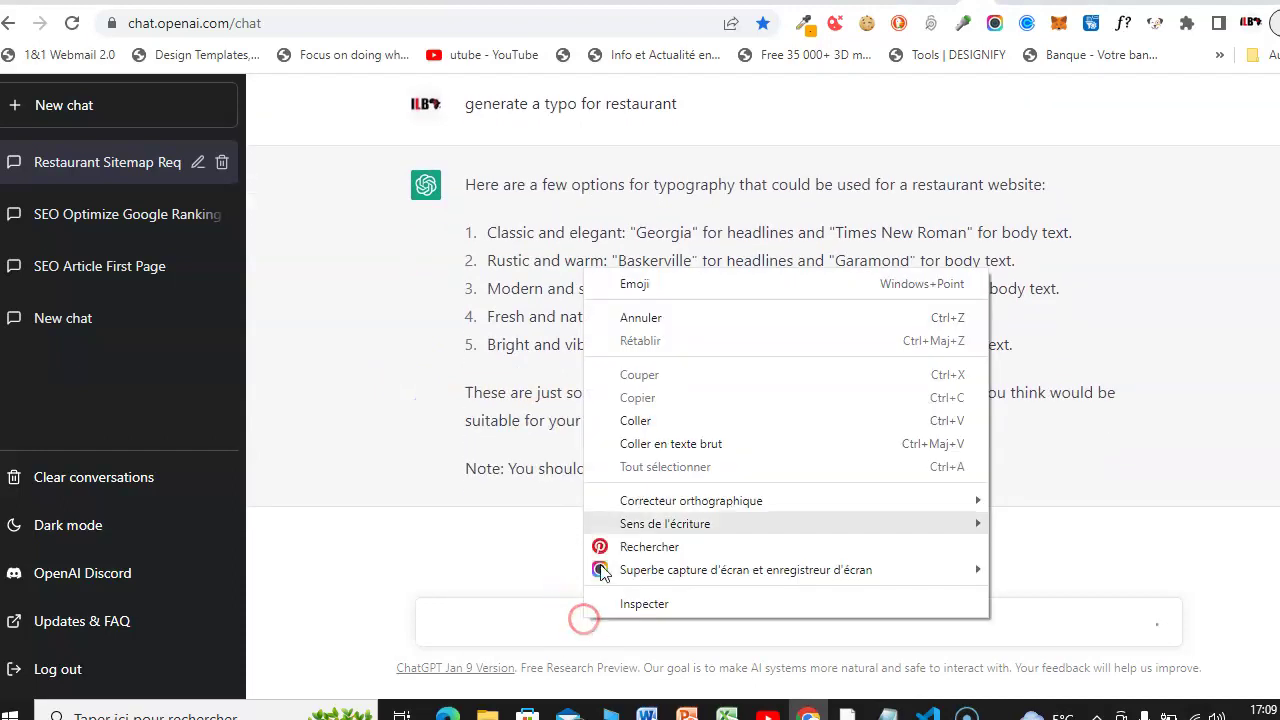
click(669, 420)
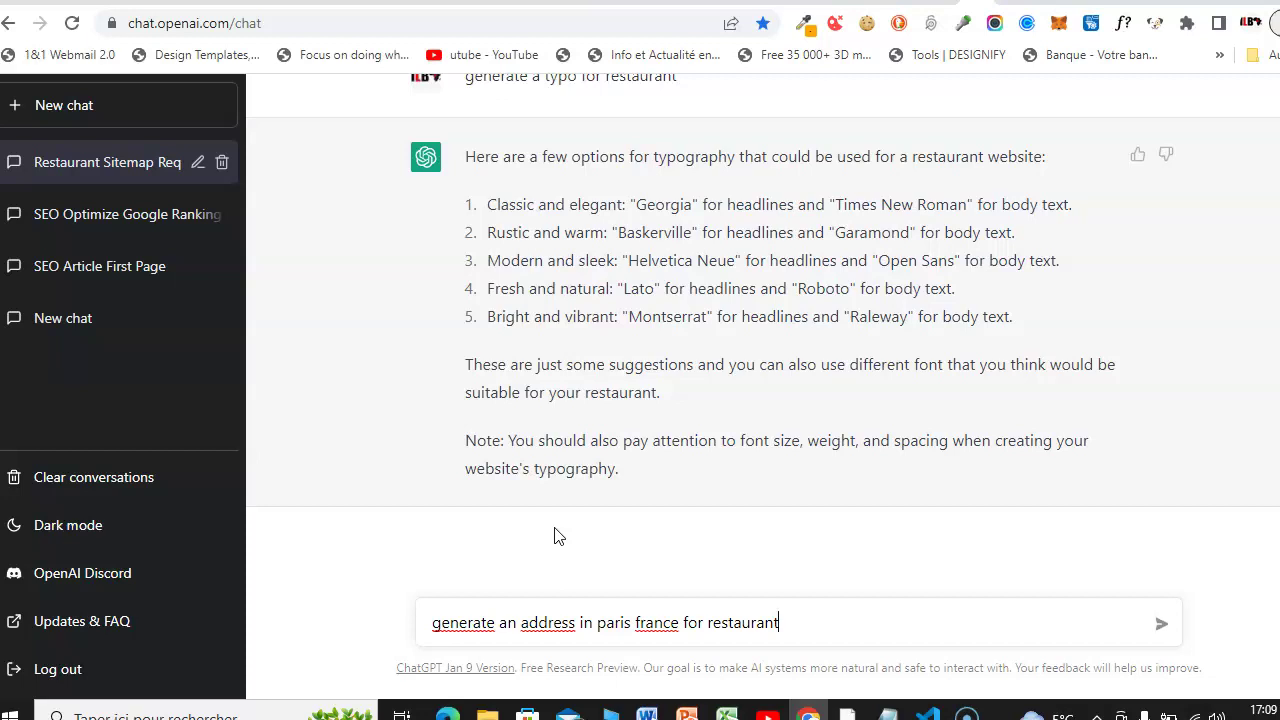
key(Return)
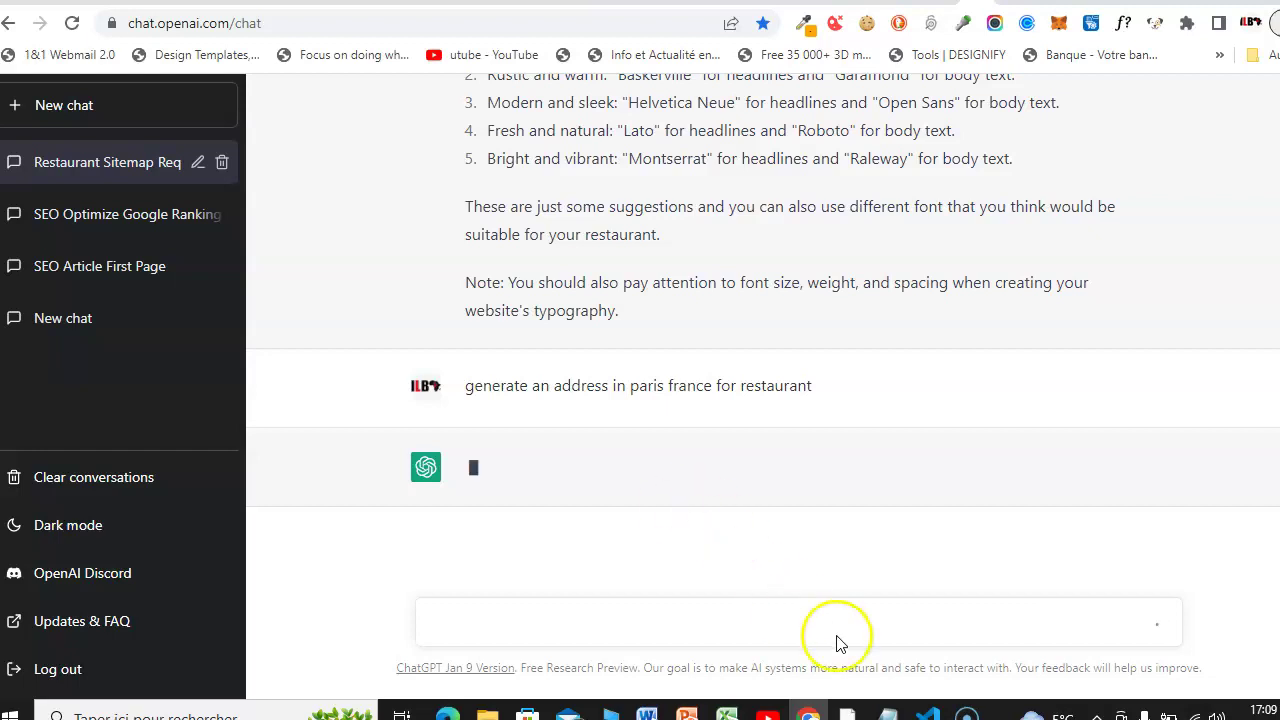
Step: Copy the line "write code for a website template using html and css for a restaurant" from the Notepad prompt list and return to ChatGPT
click(887, 714)
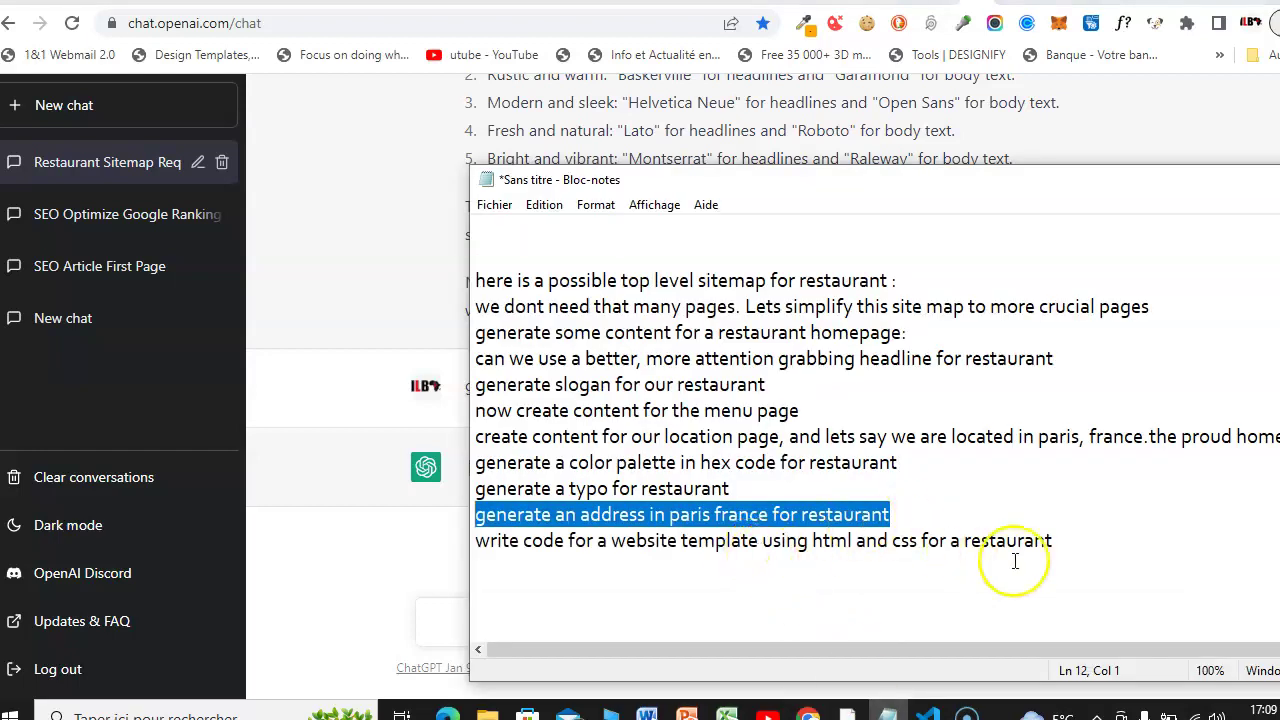
drag(1058, 540, 487, 544)
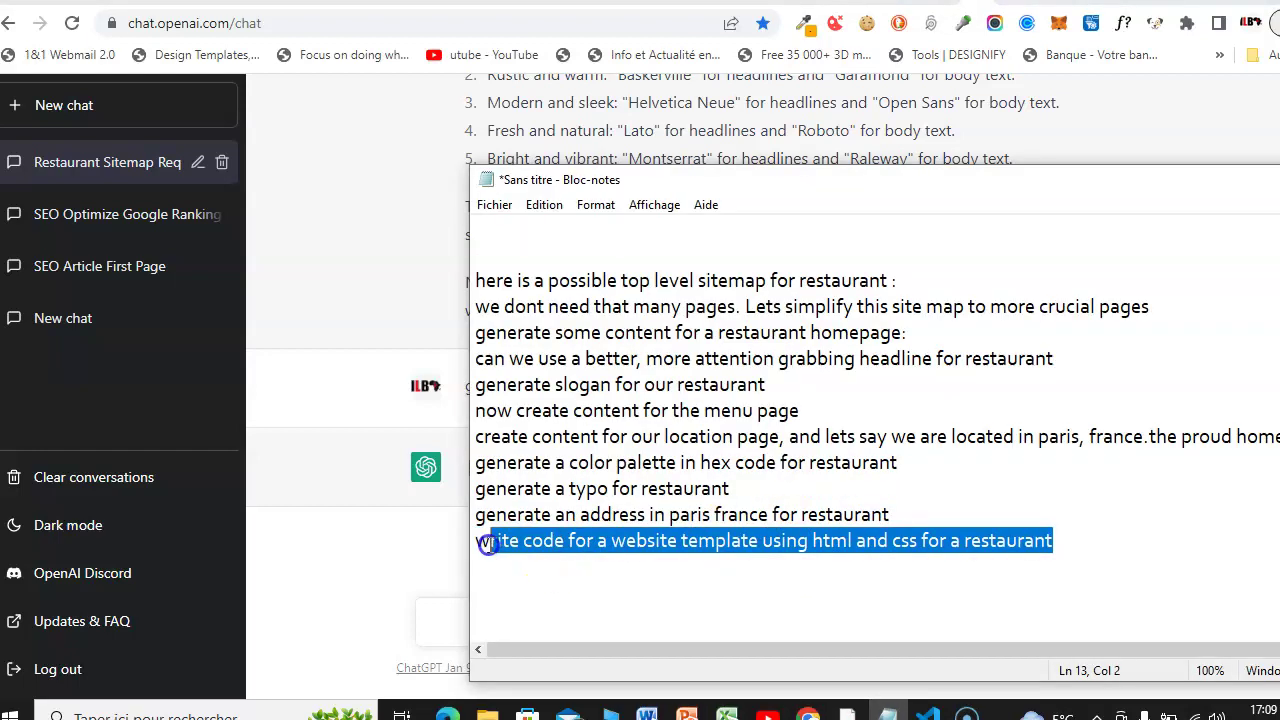
right_click(481, 541)
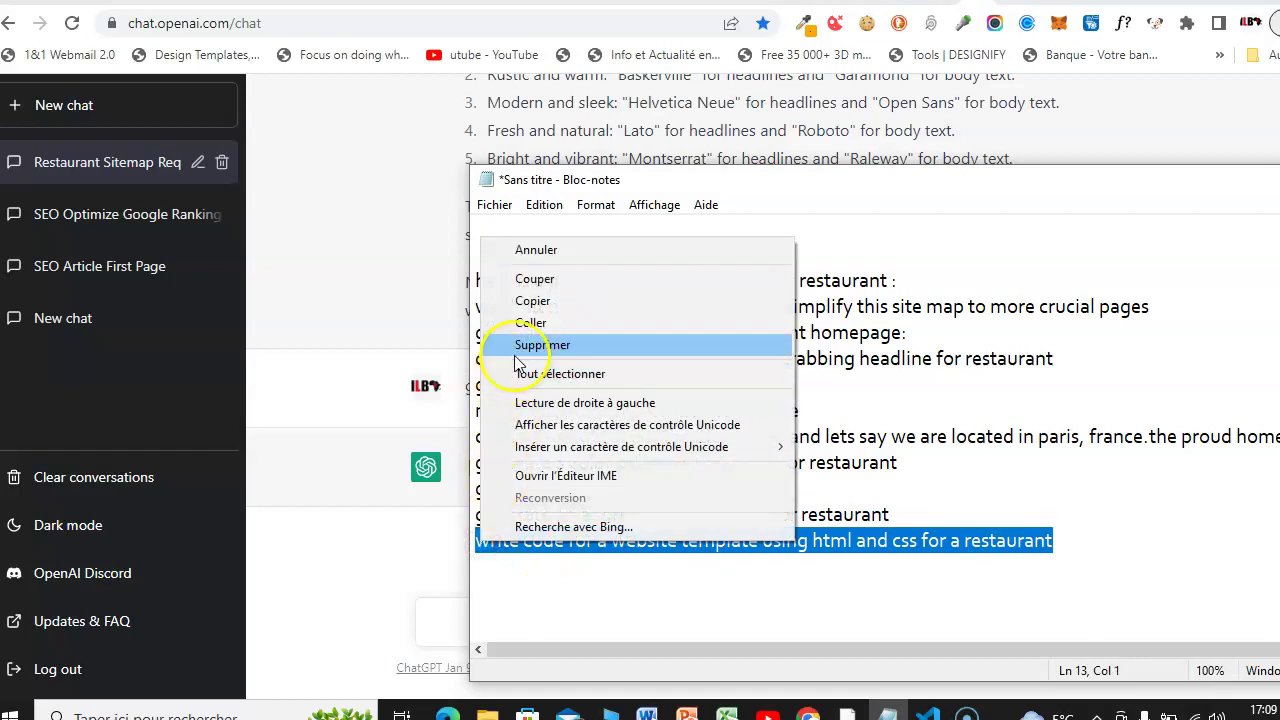
click(543, 302)
click(345, 563)
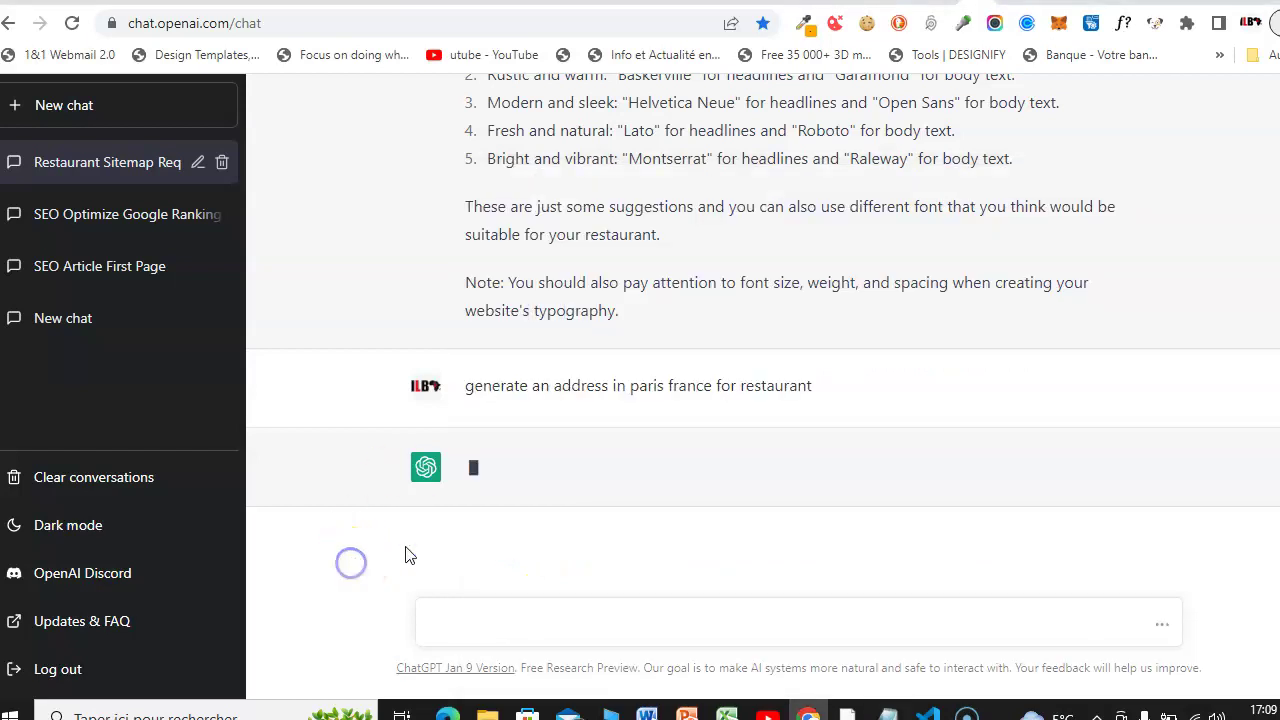